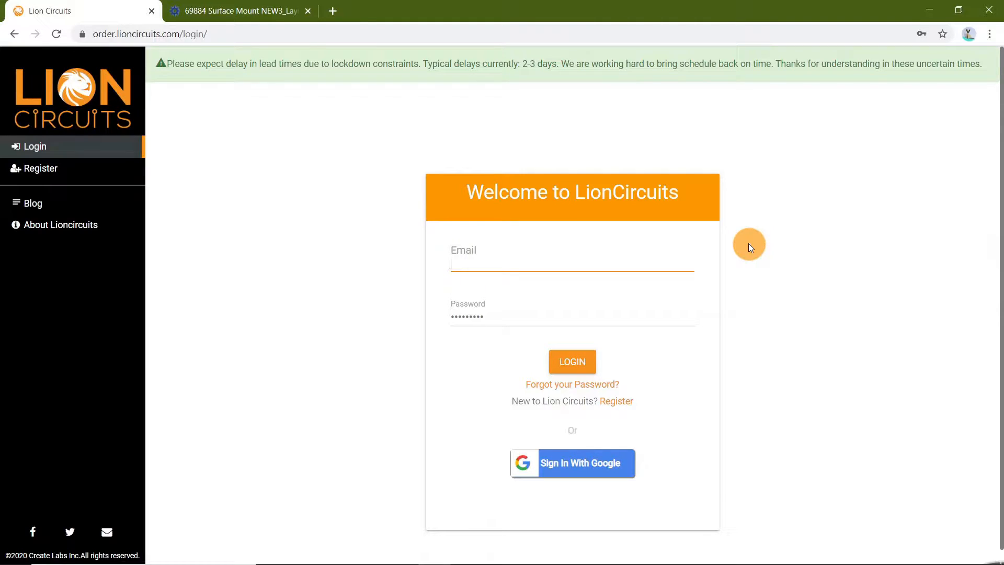
Log in to the account and open the Component Procurement page
click(571, 359)
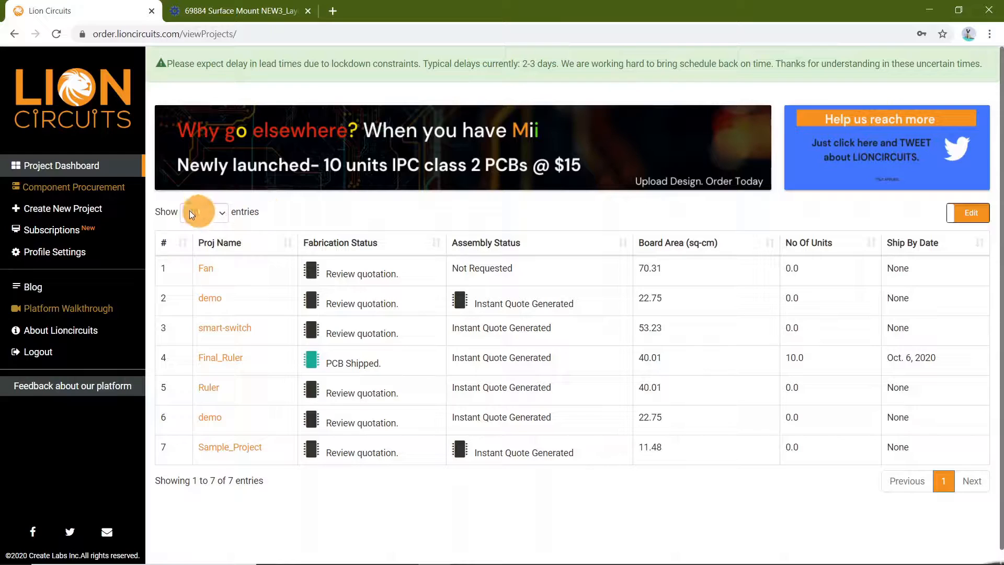
click(111, 193)
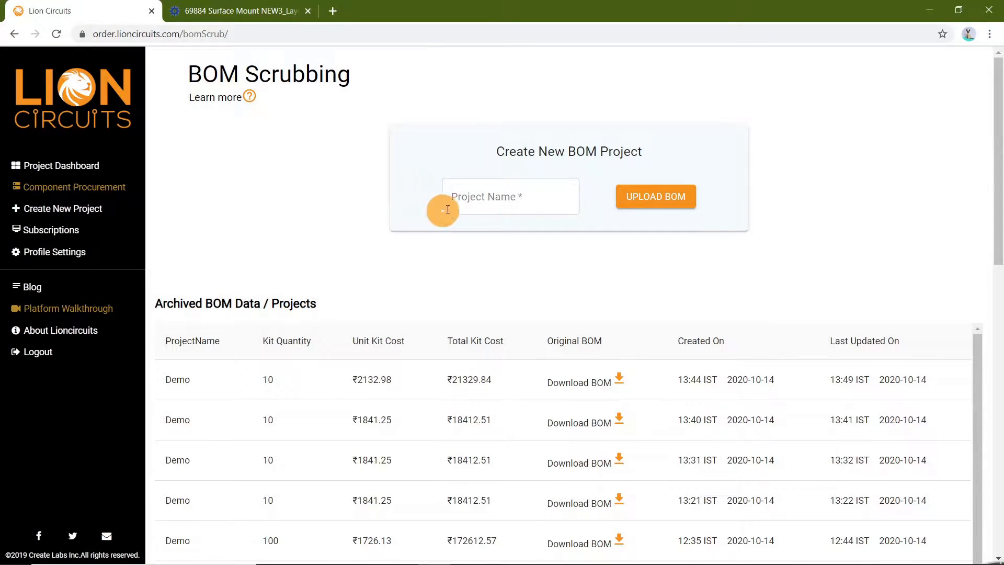
Create a new BOM project named Demo and start the BOM upload
click(480, 204)
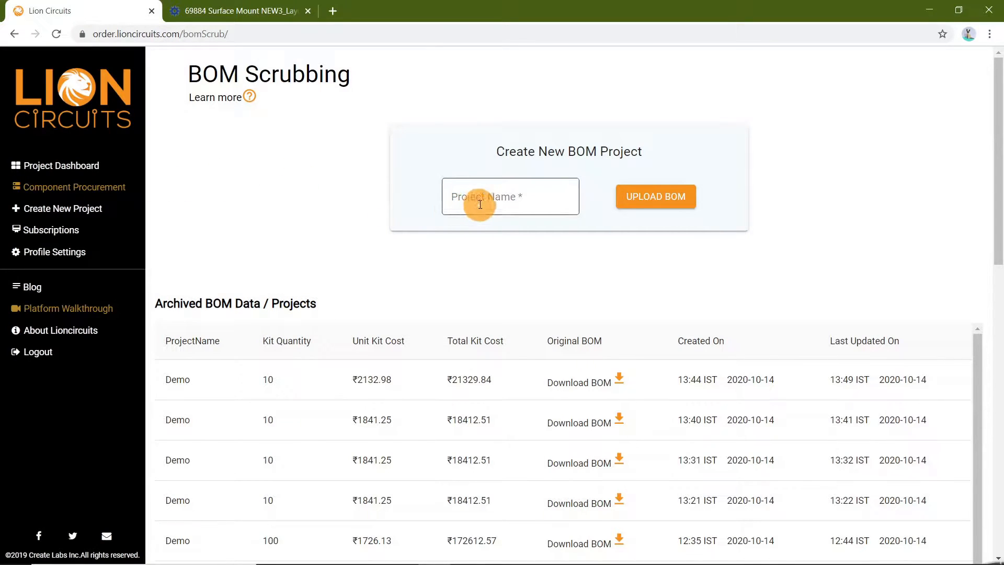
text(Demo)
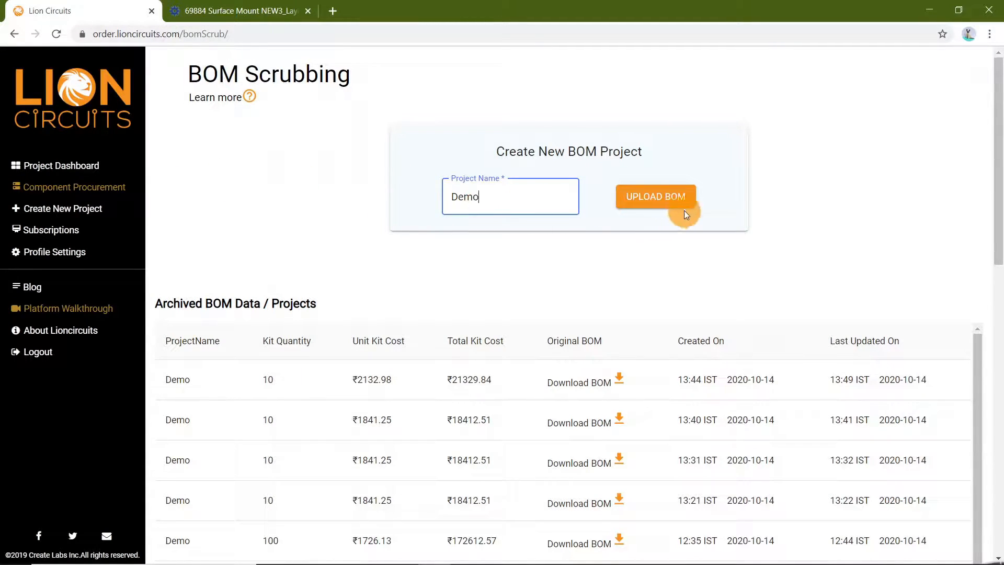
click(685, 203)
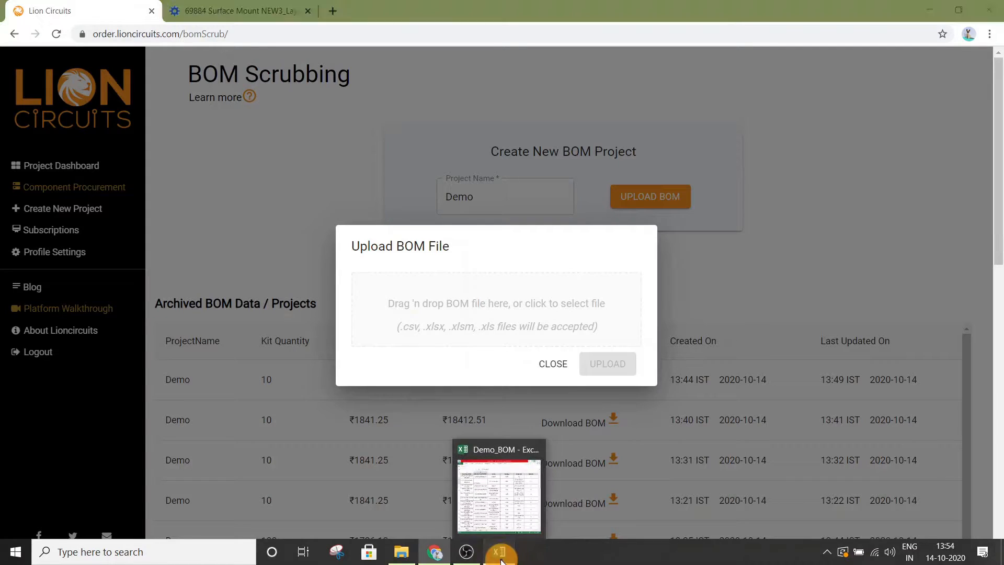
Review the columns and rows of the Demo_BOM spreadsheet in Excel
click(500, 555)
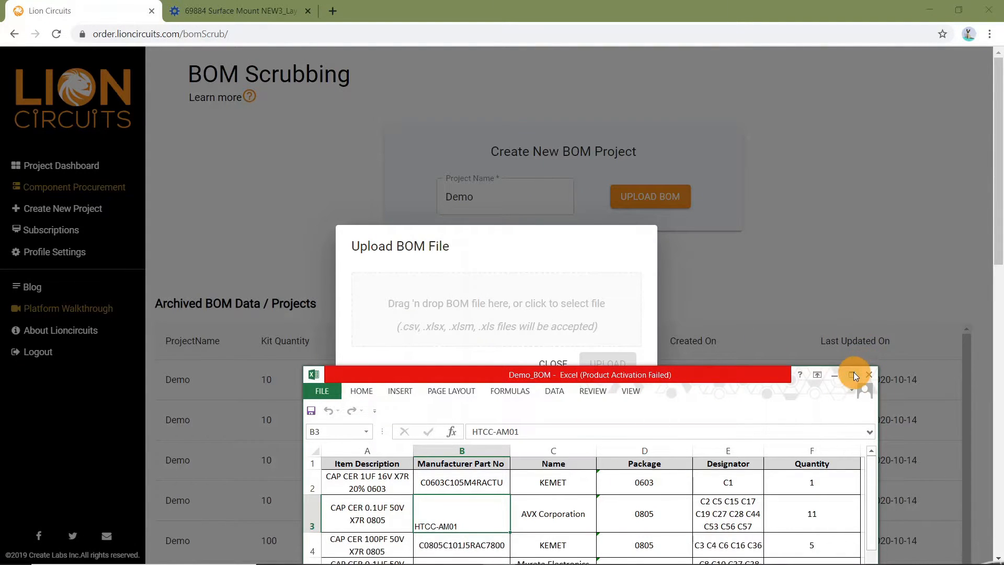
click(852, 375)
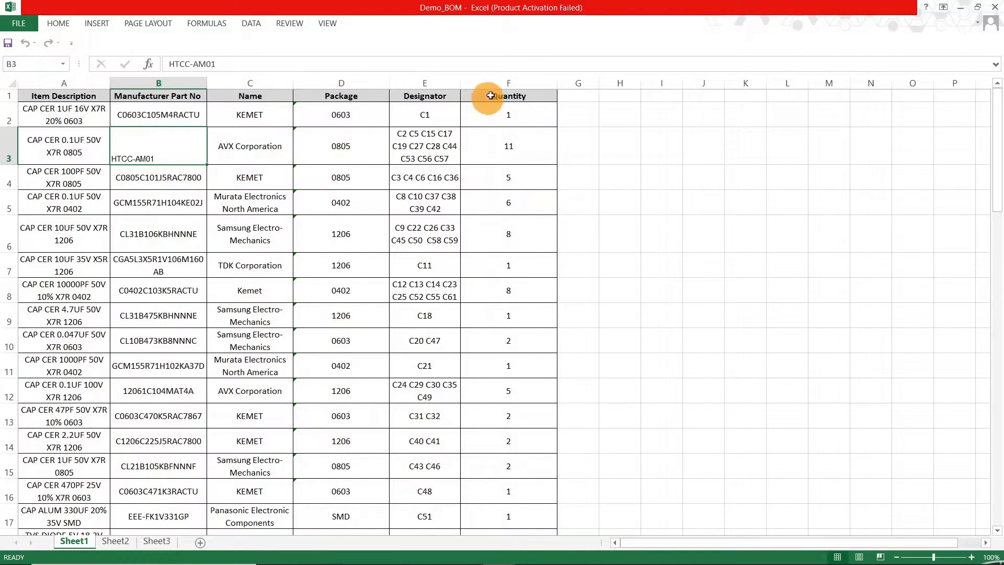
scroll(187, 337, down, 3)
scroll(187, 336, down, 11)
scroll(188, 336, down, 2)
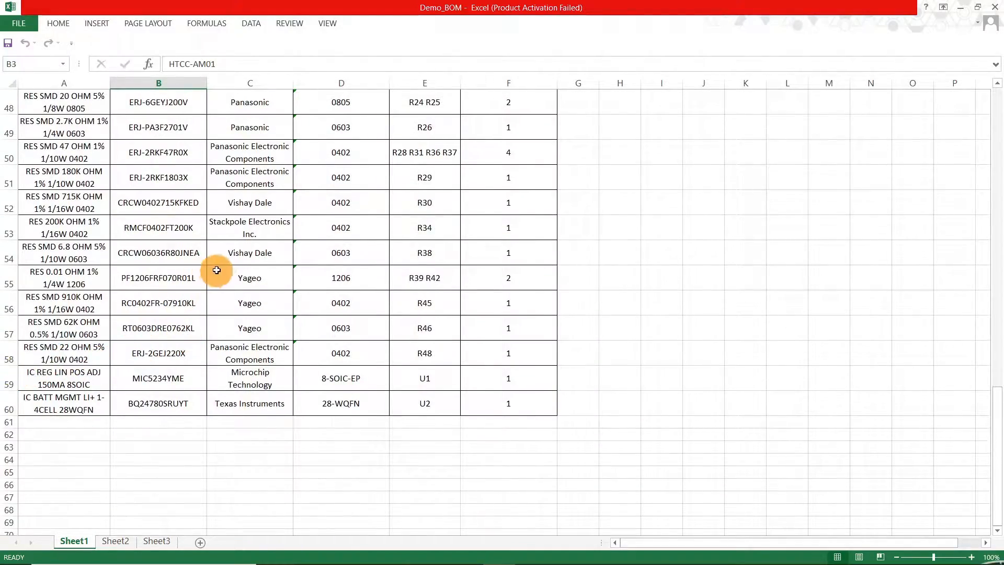
scroll(217, 269, up, 10)
scroll(217, 270, up, 6)
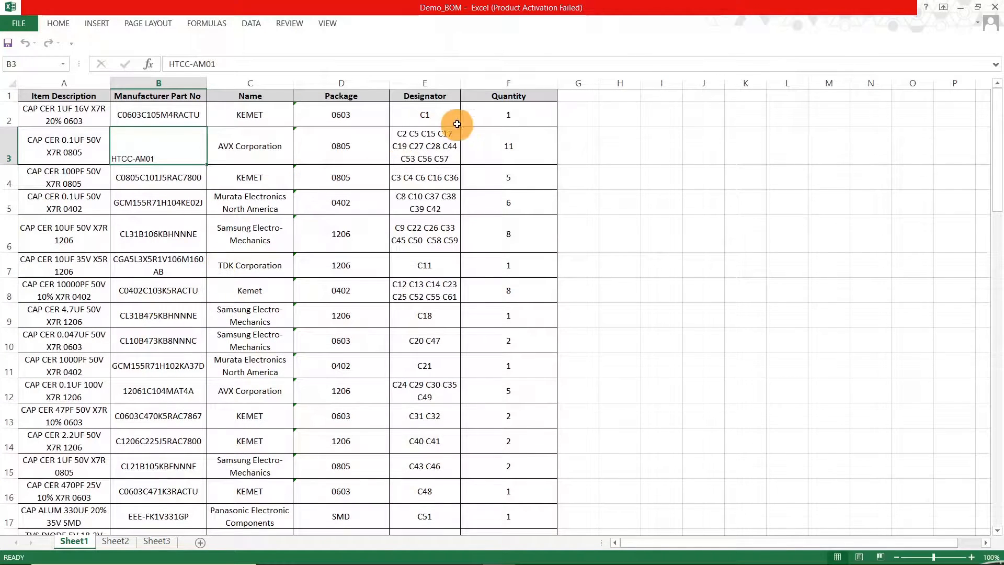
click(966, 9)
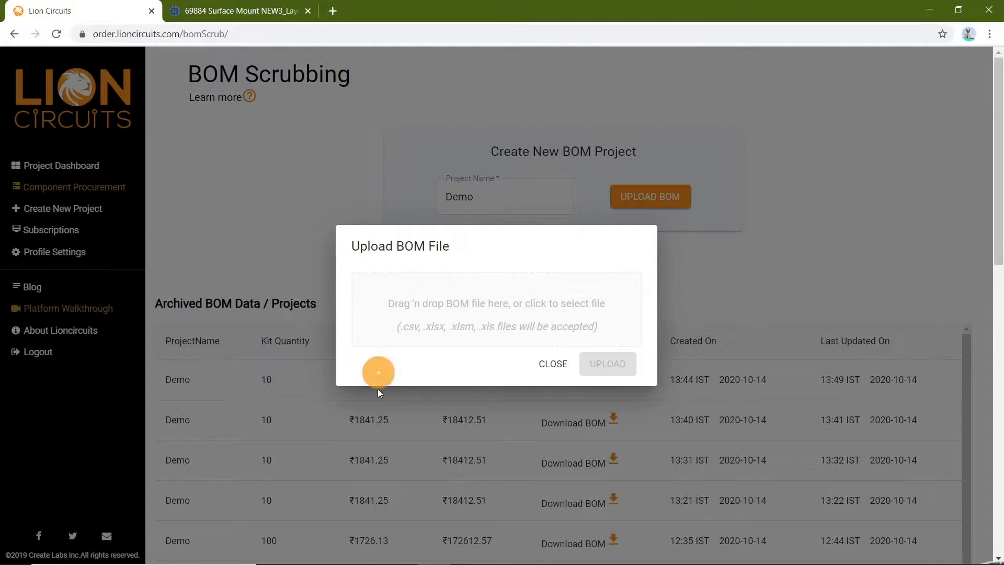
Upload Demo_BOM.xlsx from the project folder as the BOM file
click(401, 559)
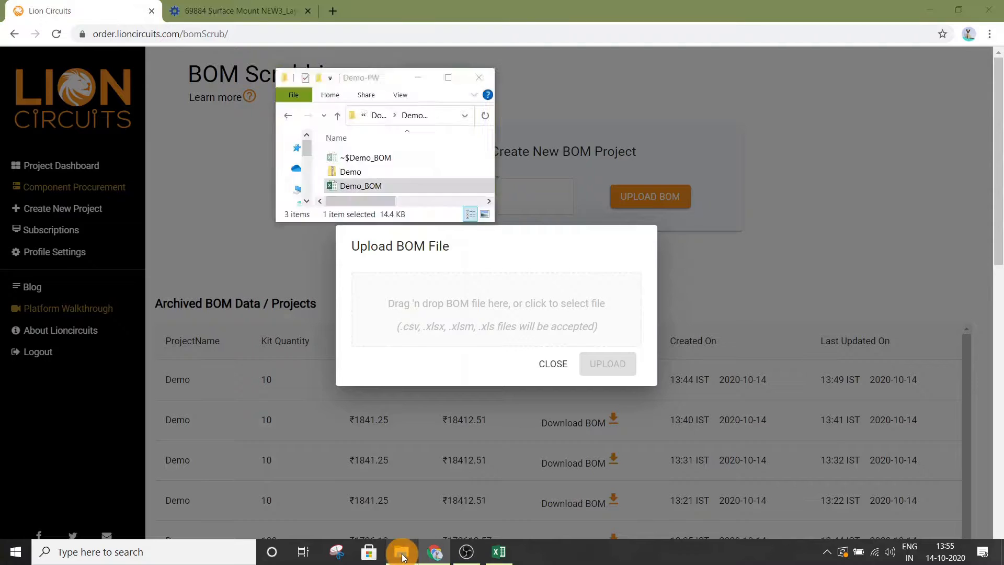
drag(365, 186, 423, 280)
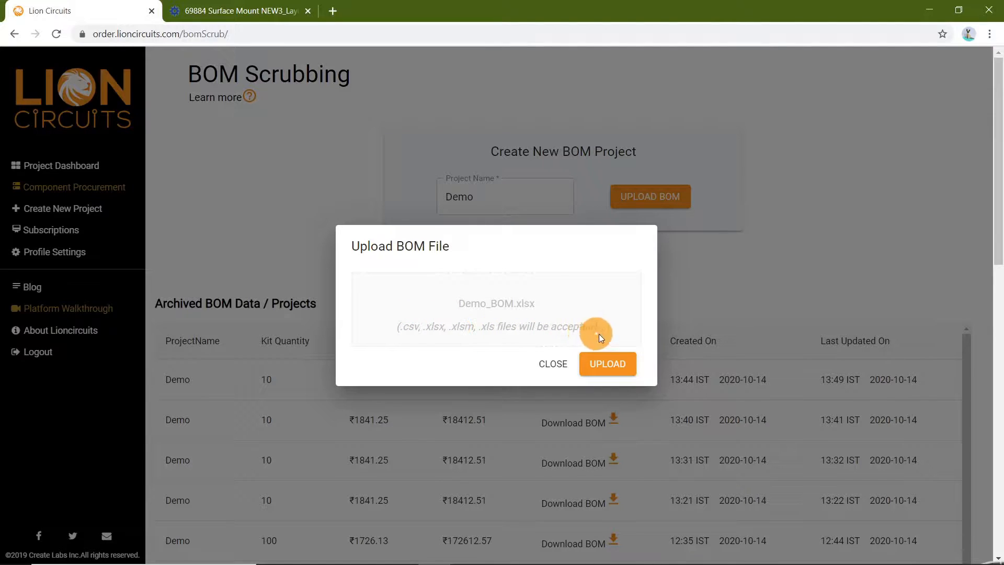
click(615, 366)
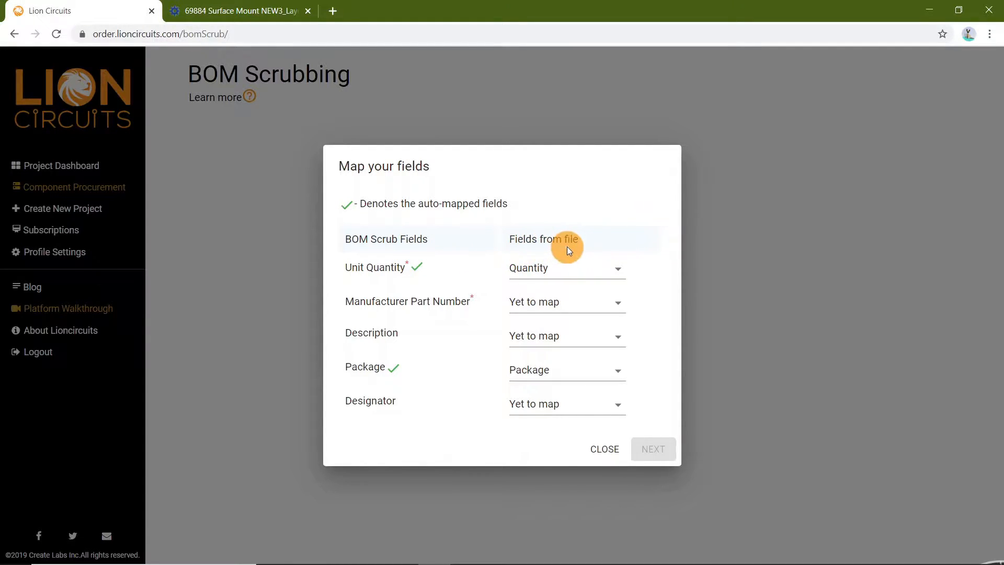
Compare the spreadsheet's column headers with the fields in the mapping dialog
click(499, 554)
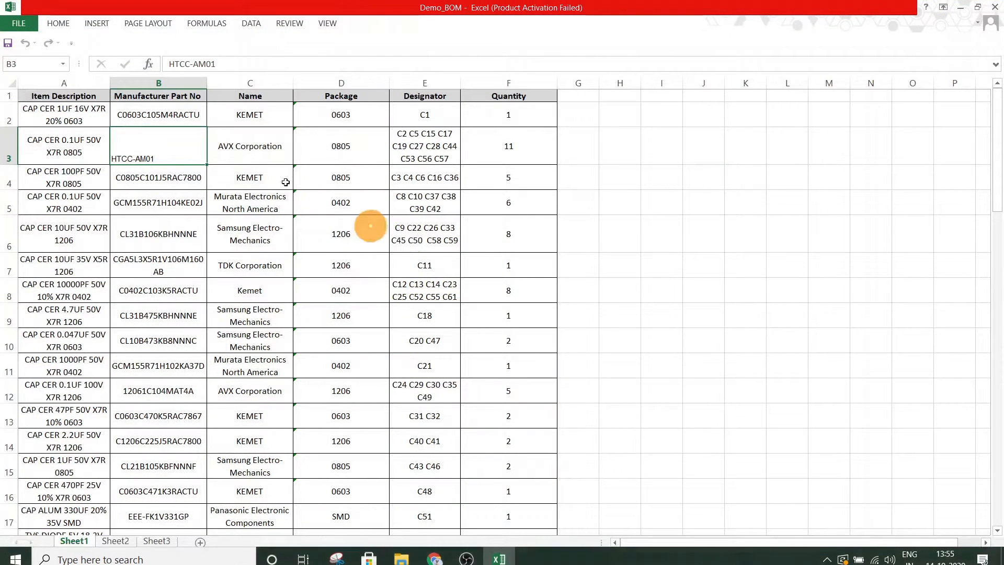
drag(230, 7, 504, 406)
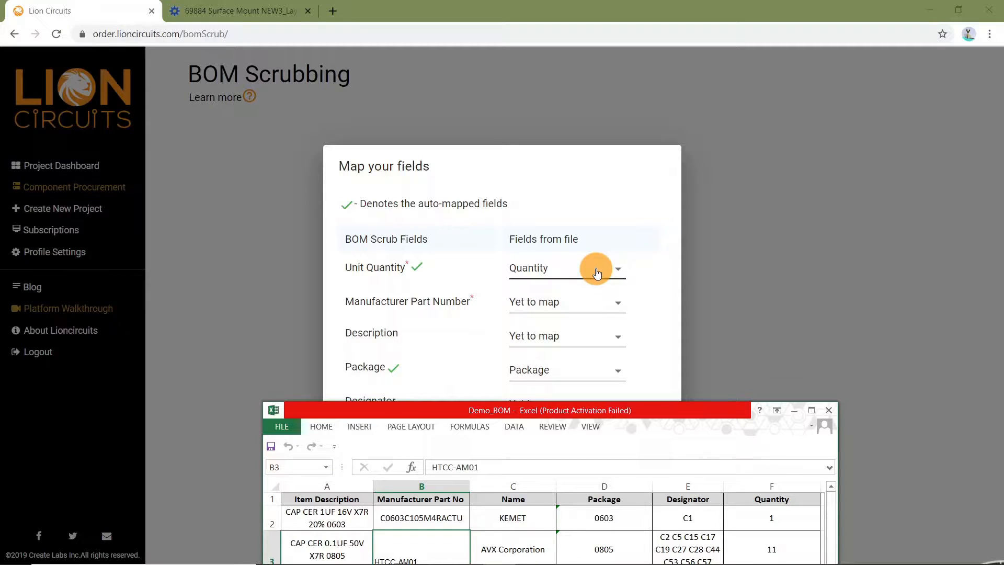
click(635, 253)
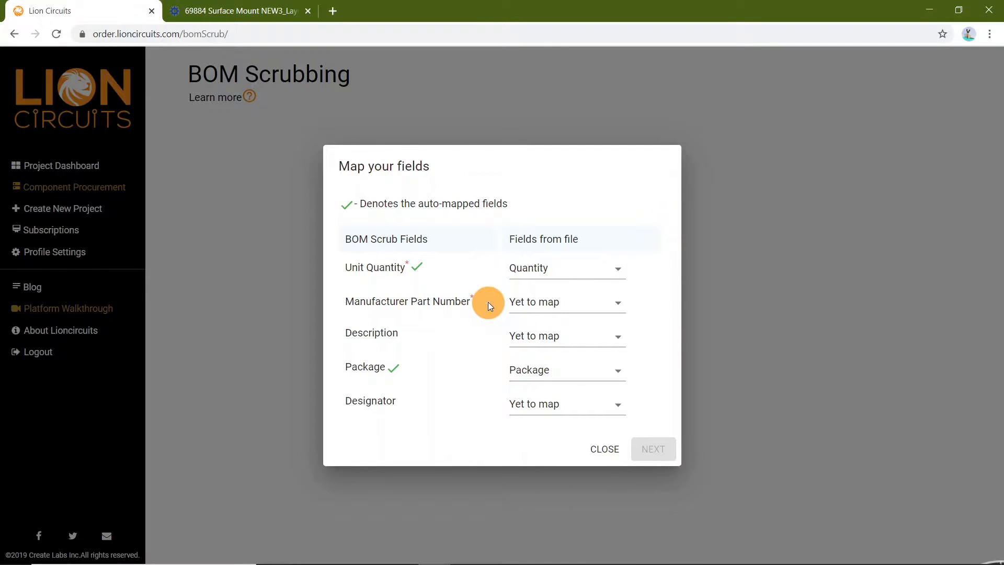
Map Manufacturer Part Number to Manufacturer Part No and Description to Item Description
click(573, 305)
click(548, 347)
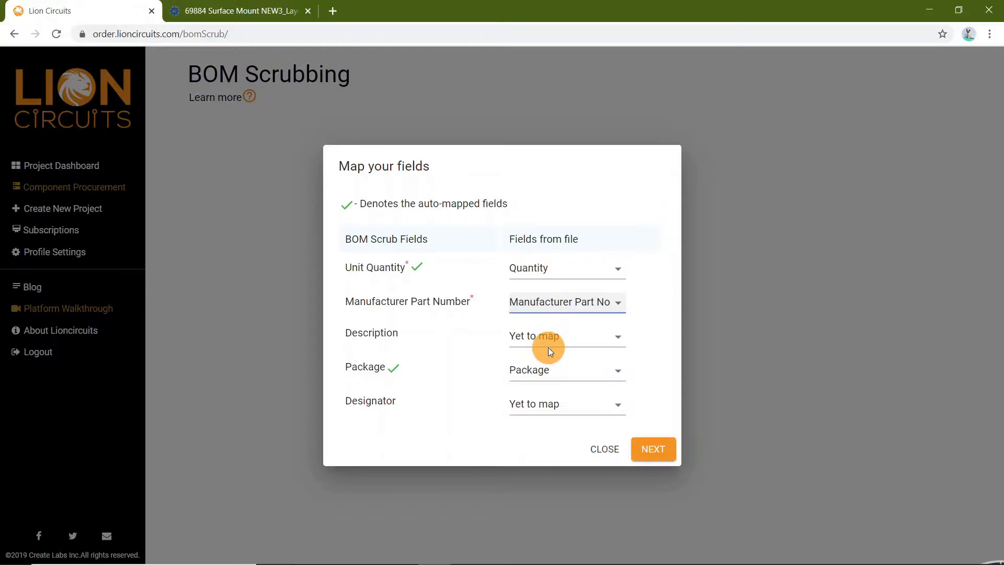
click(581, 345)
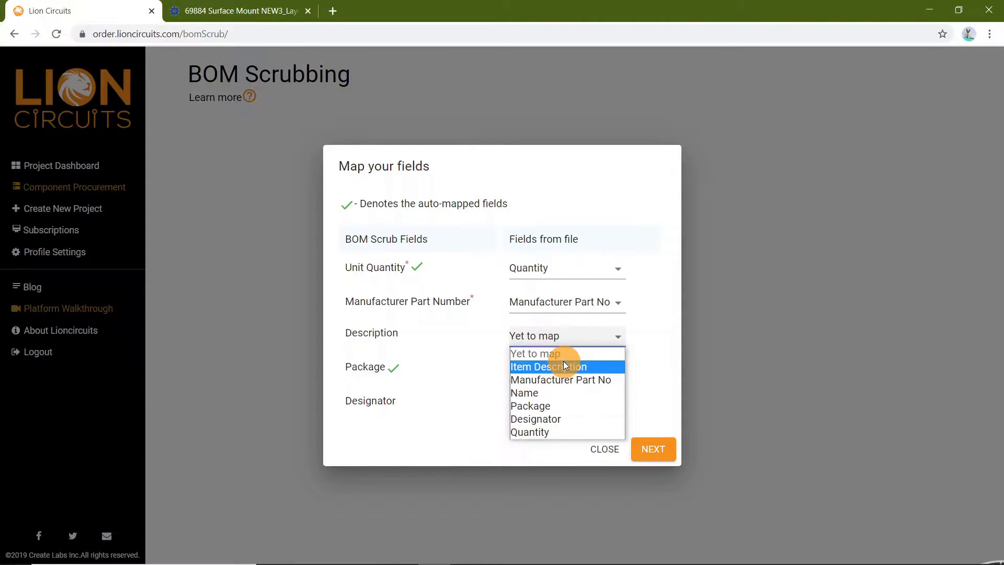
click(563, 362)
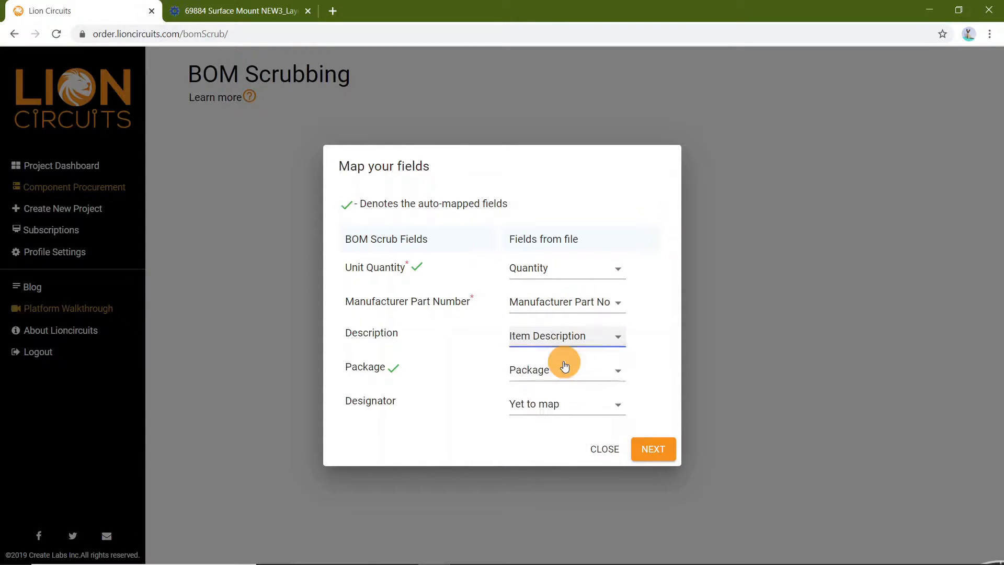
Map Designator to the Designator column and proceed past the field mapping
click(568, 404)
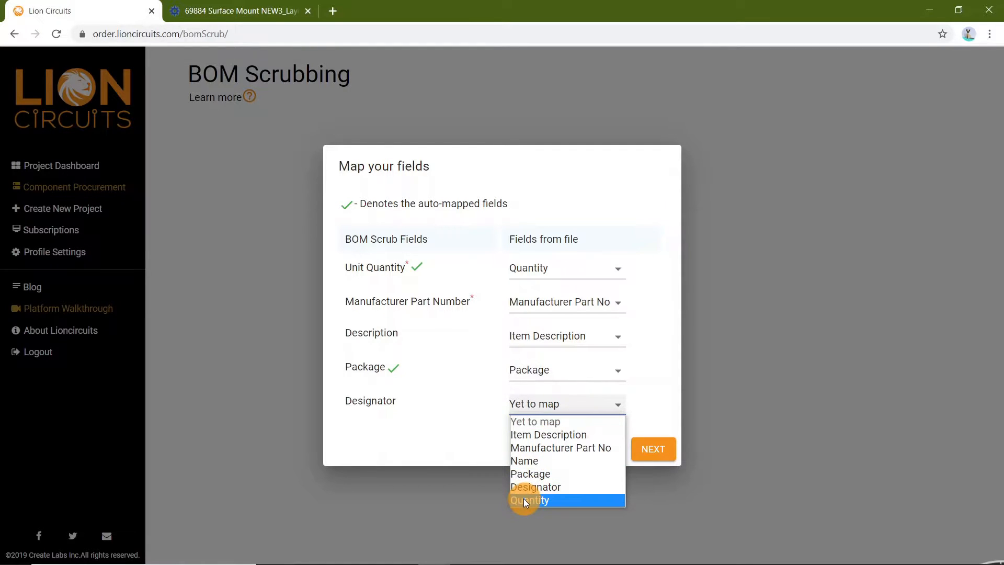
click(536, 487)
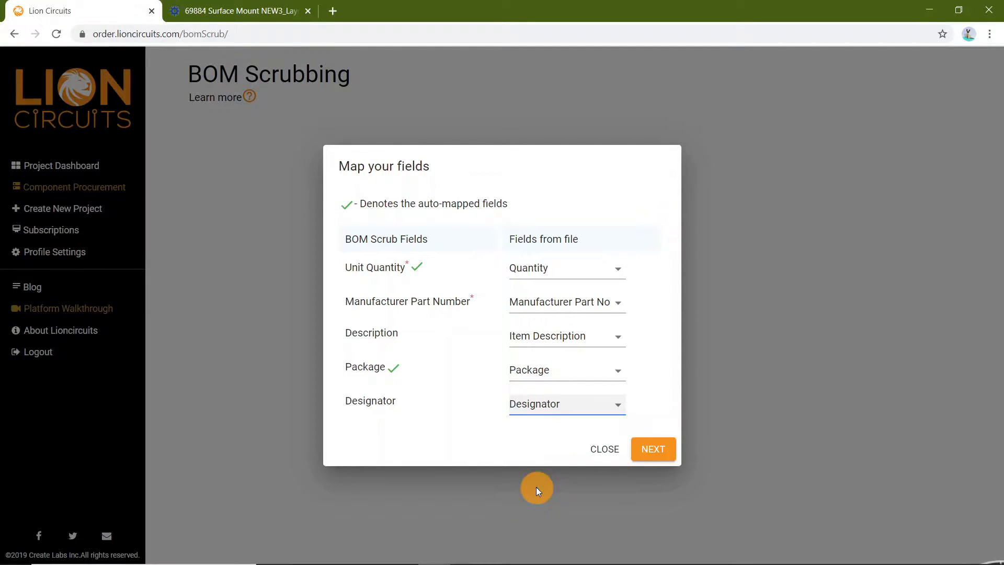
click(655, 450)
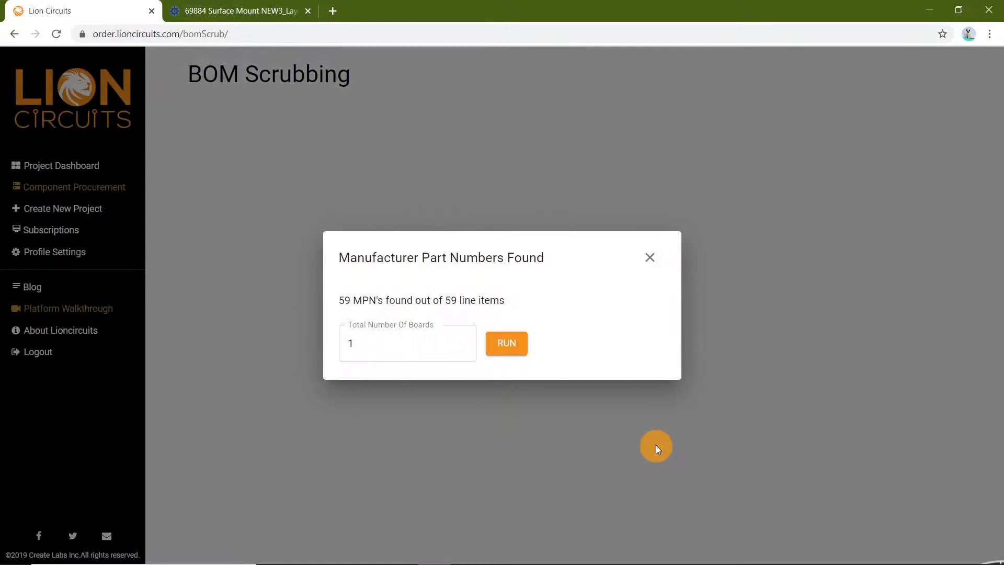
Set the total number of boards to 10 and run the BOM scrub
click(376, 348)
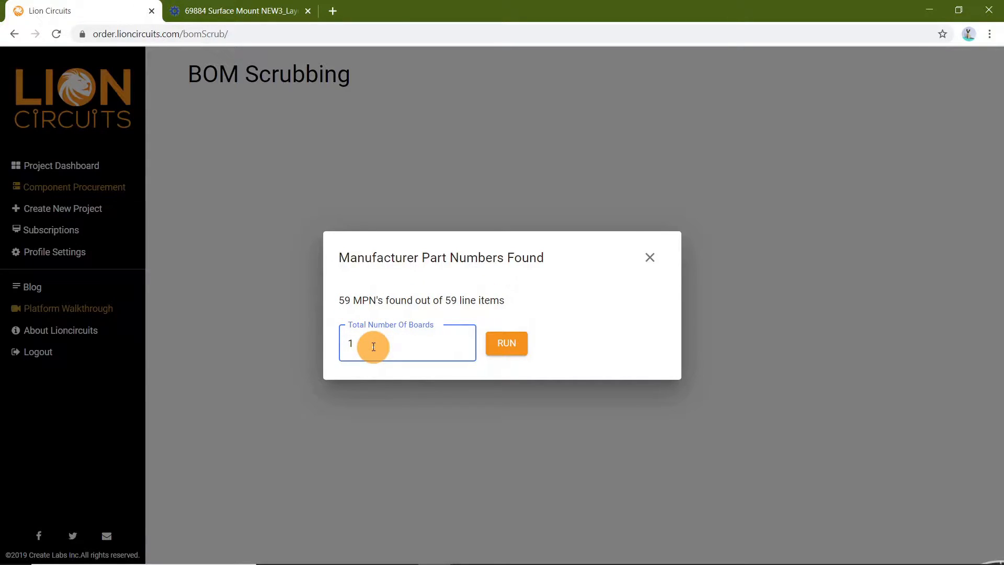
text(0)
click(510, 343)
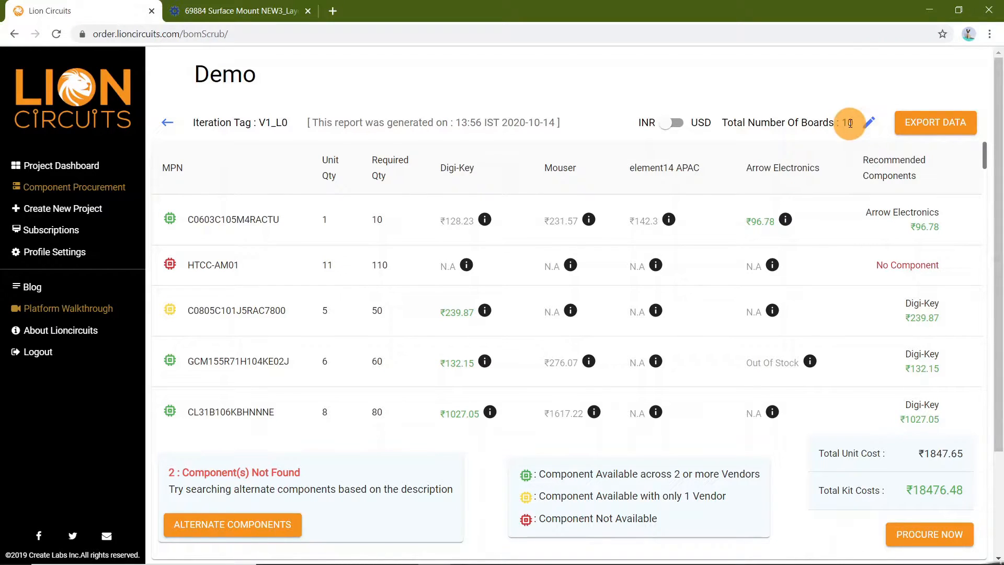
Review the vendor pricing and recommended components in the scrub report
click(870, 124)
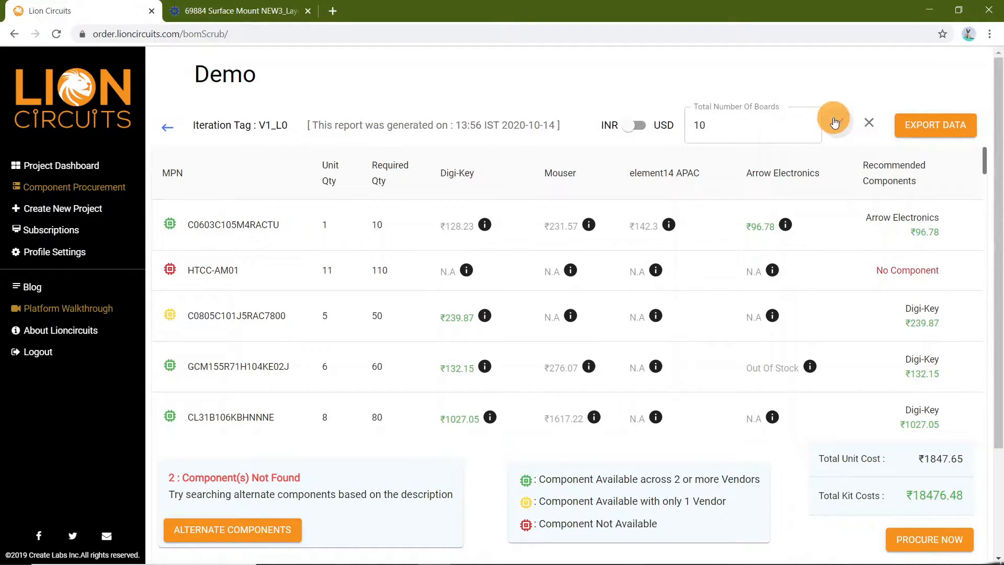
click(834, 122)
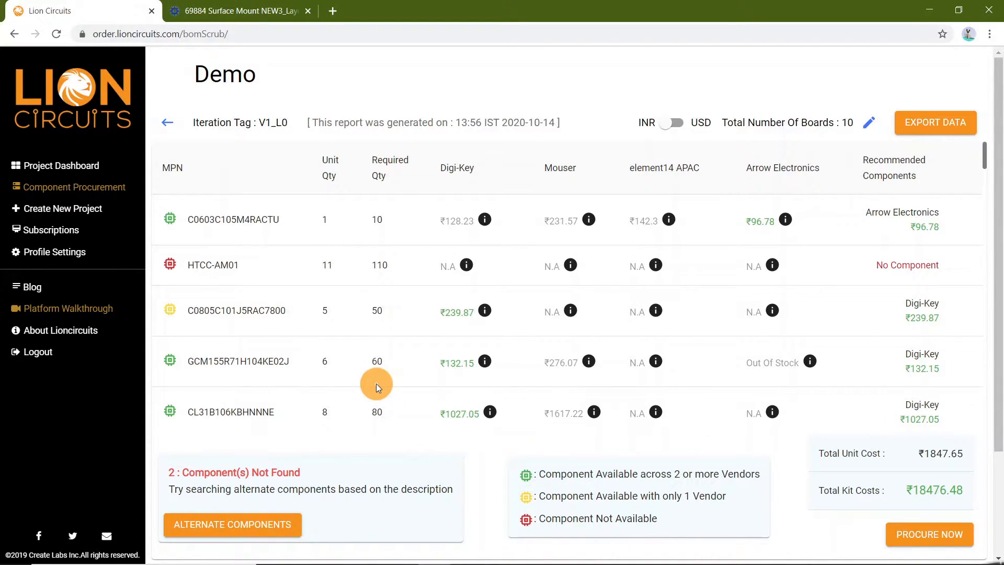
scroll(376, 383, down, 1)
scroll(375, 384, down, 2)
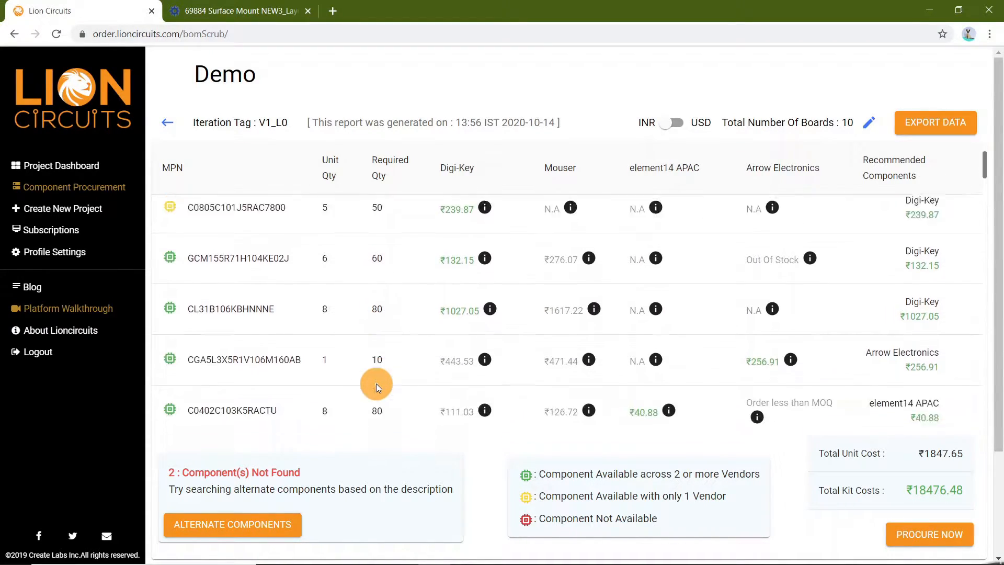
Search for alternate components for the missing parts and expand the HTCC-AM01 alternatives
click(229, 525)
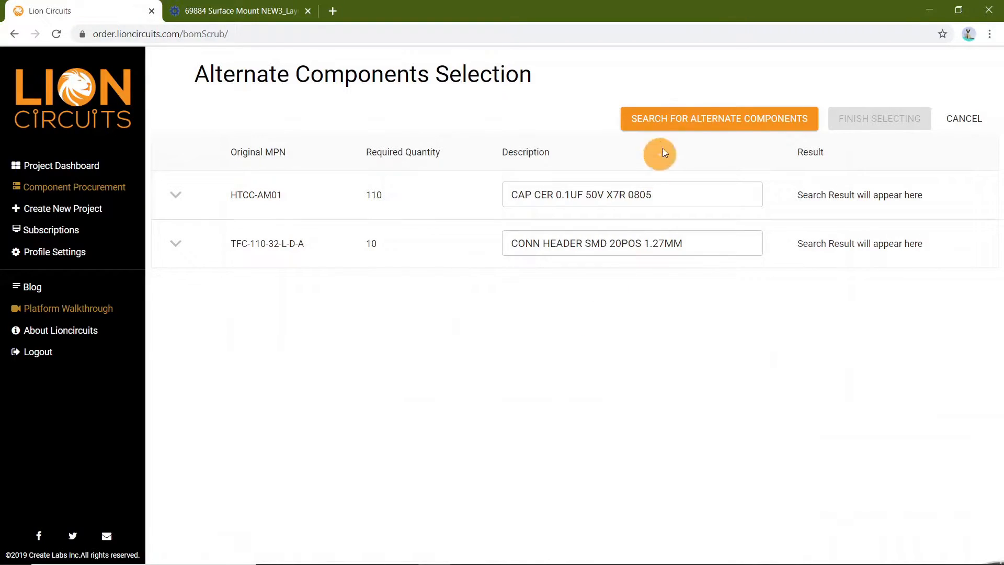
click(694, 129)
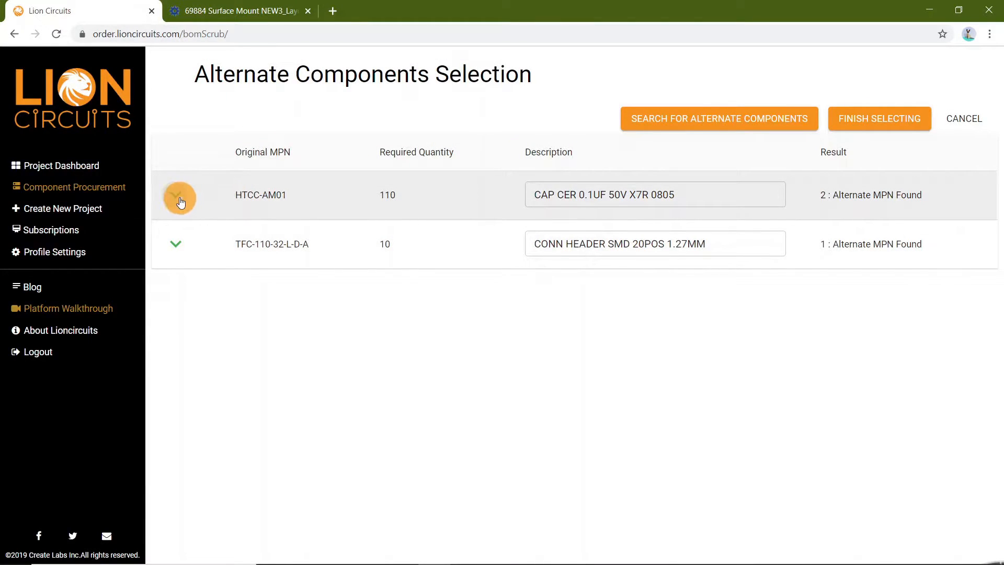
click(179, 197)
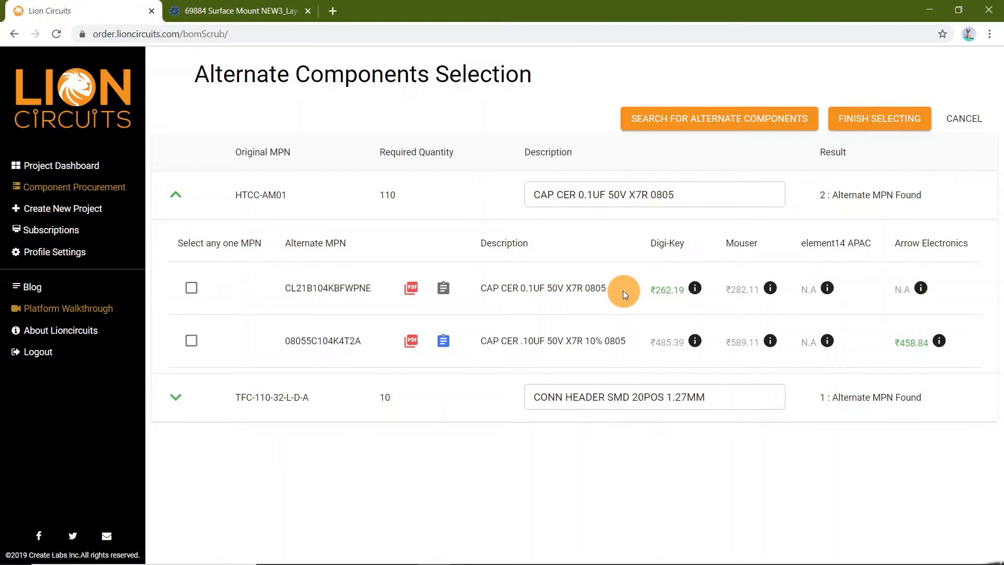
Select CL21B104KBFWPNE as the alternate part for HTCC-AM01
mouse_move(697, 290)
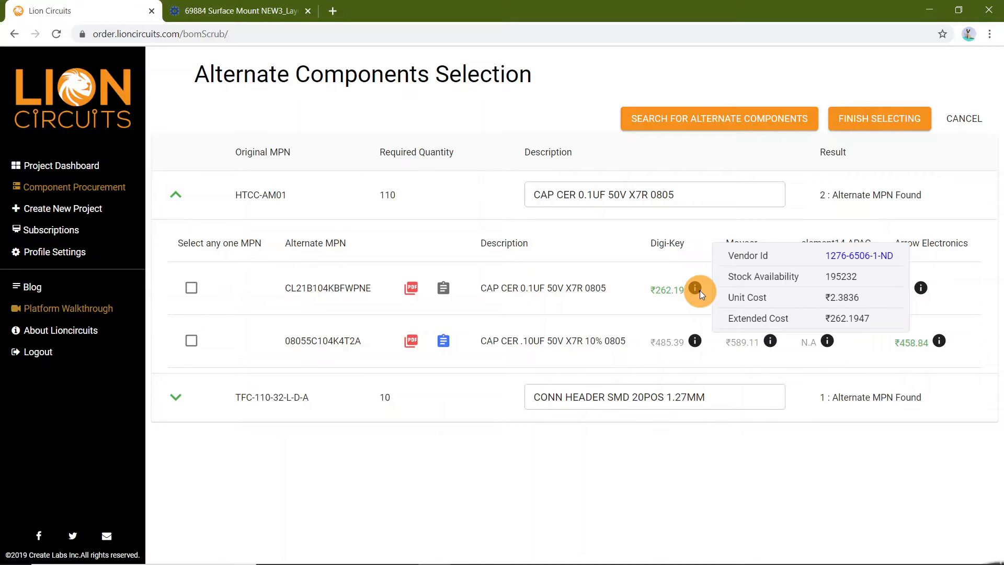
mouse_move(939, 341)
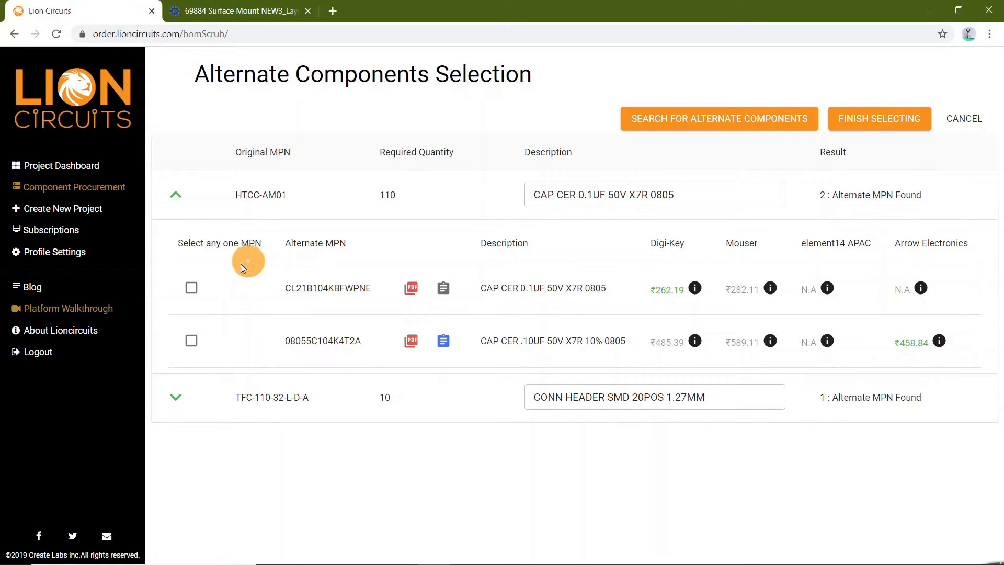
click(190, 288)
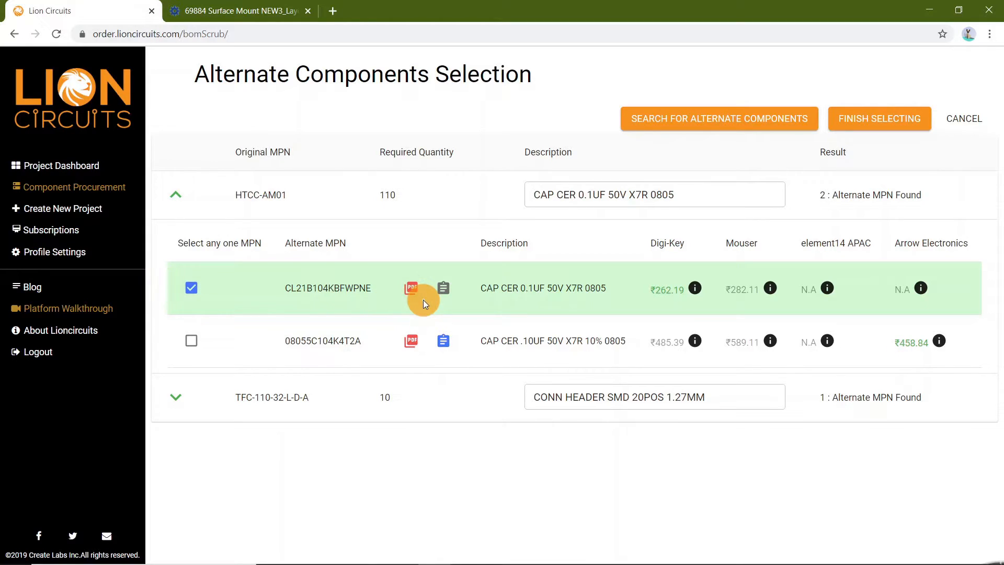
Open the datasheet and view the technical specifications of the alternate part 08055C104K4T2A
click(411, 340)
click(444, 344)
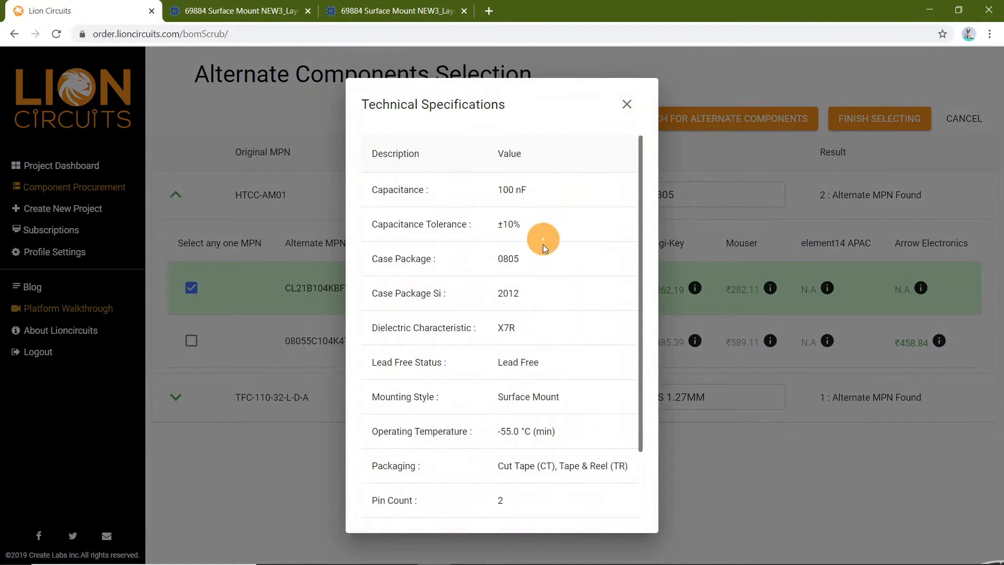
scroll(542, 297, down, 3)
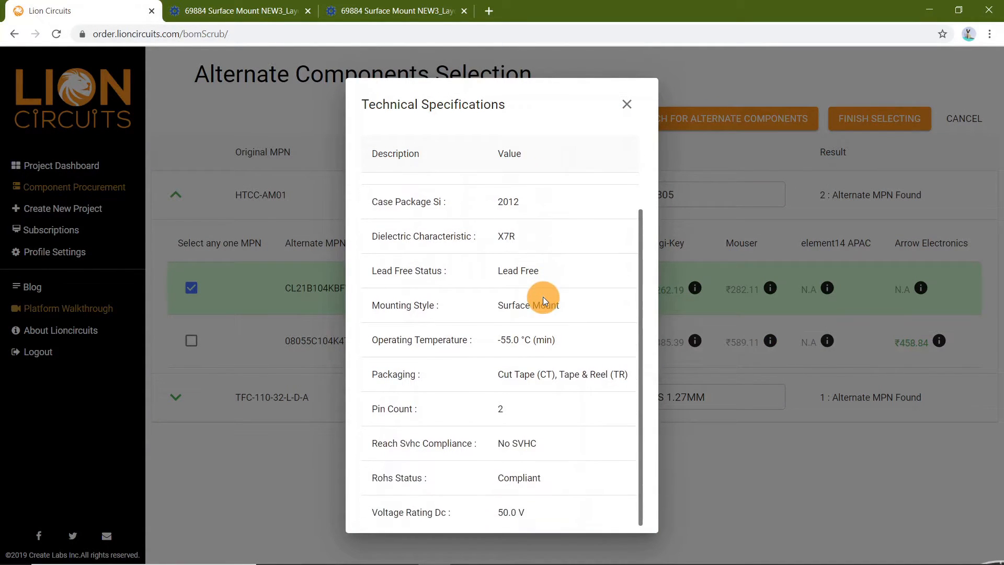
scroll(543, 296, up, 3)
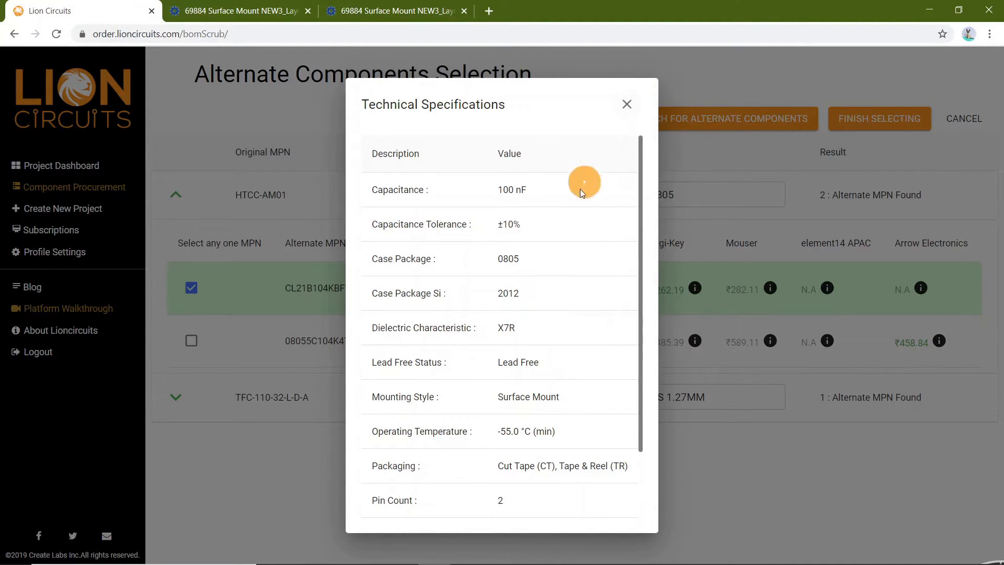
click(629, 109)
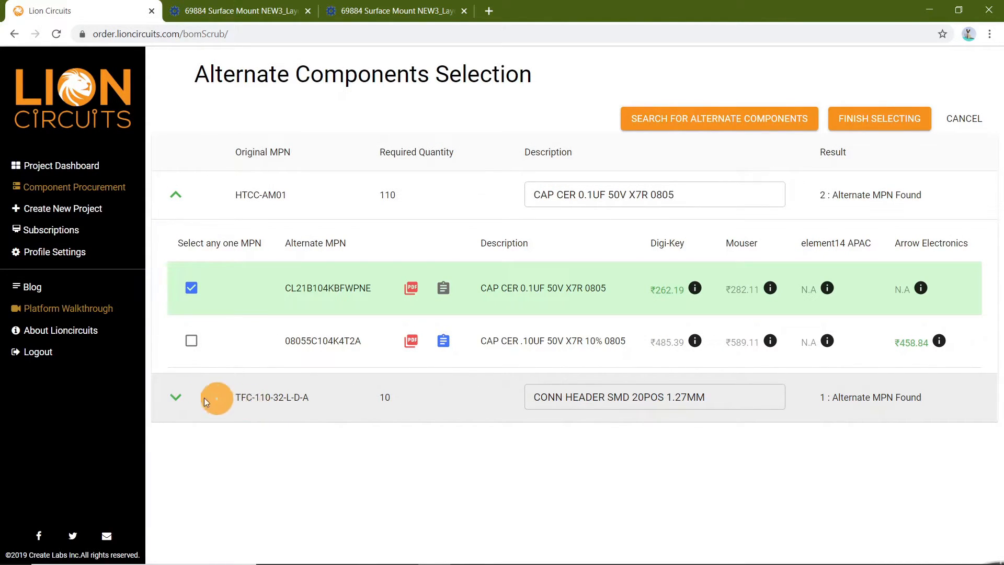
Select FTSH-110-01-L-DH-TR as the alternate for TFC-110-32-L-D-A and finish selecting alternates
click(167, 400)
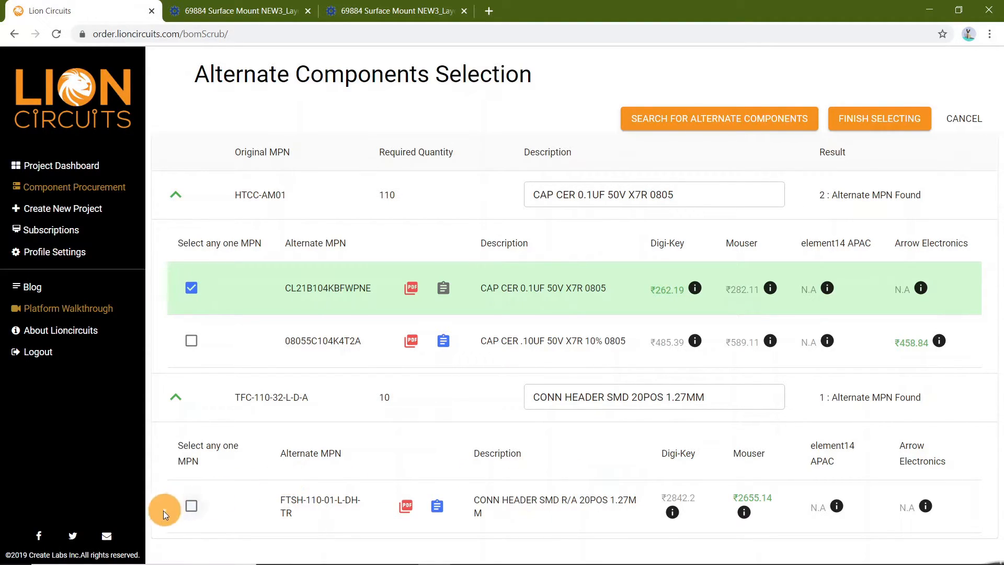
click(190, 505)
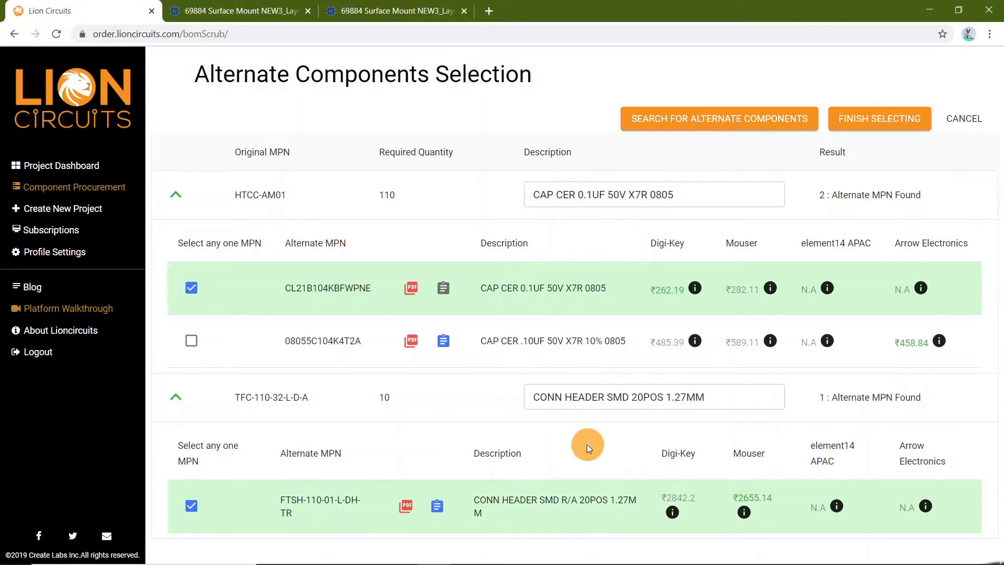
click(897, 122)
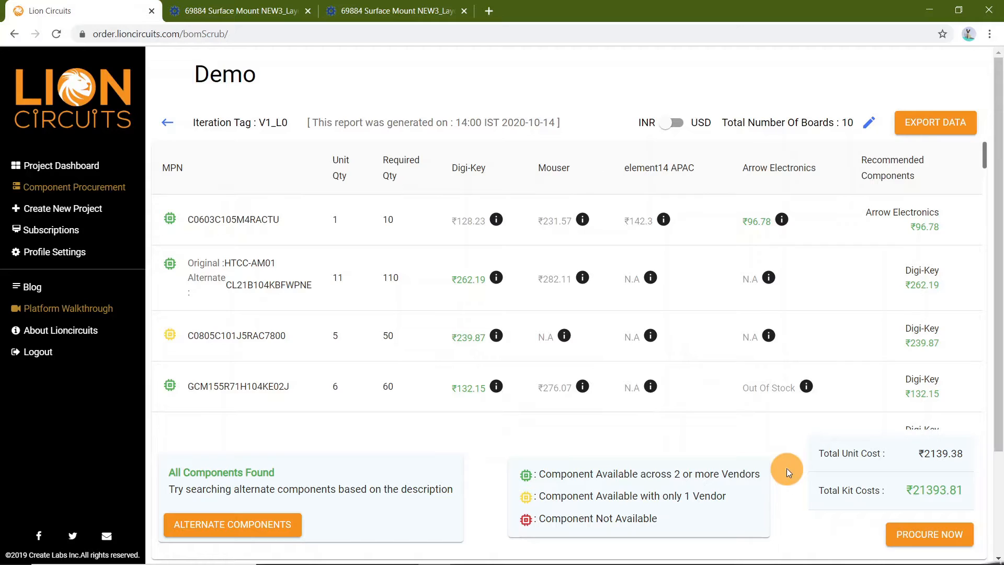
Export the scrubbed BOM data, download it as CSV and open the downloaded file
click(921, 121)
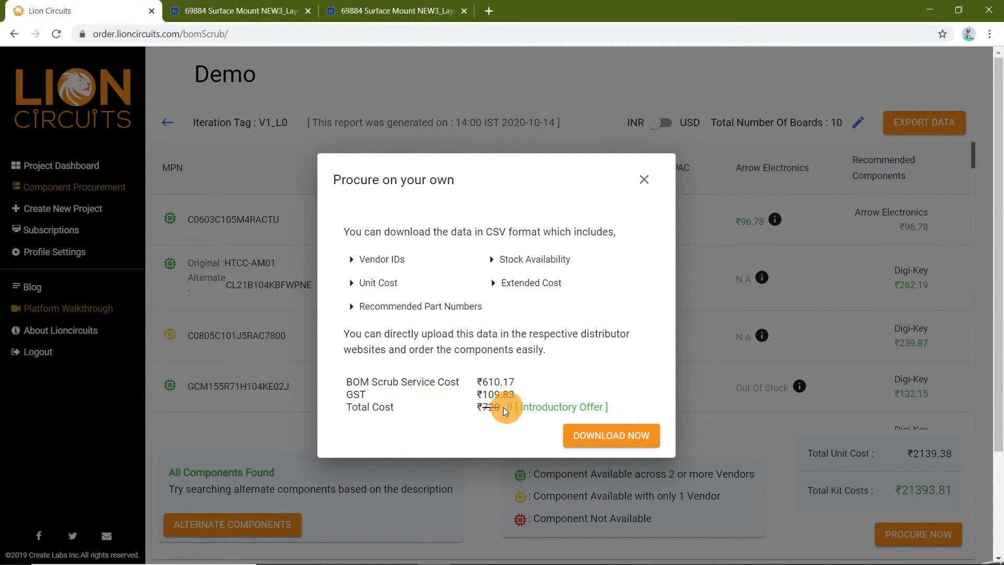
click(600, 435)
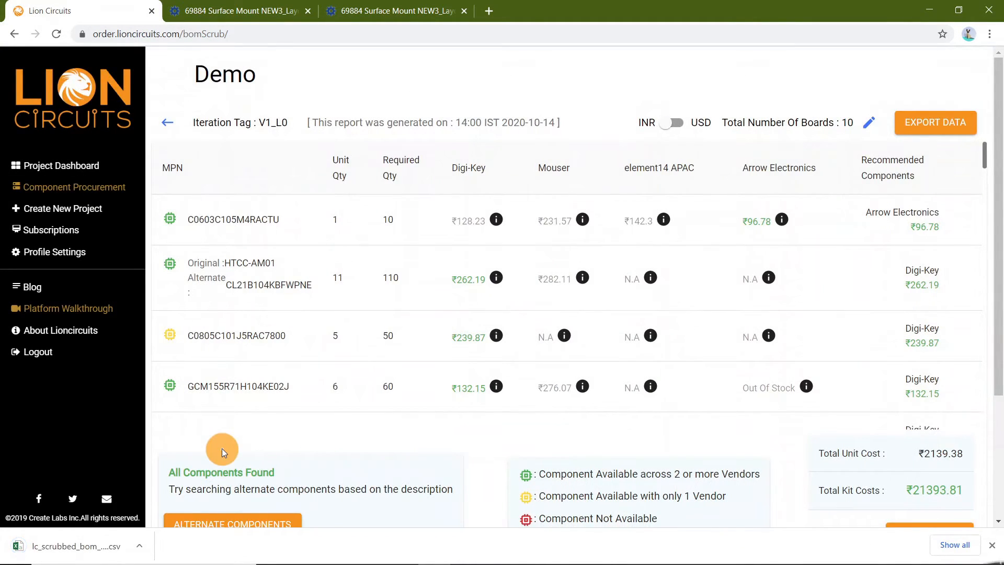
click(80, 556)
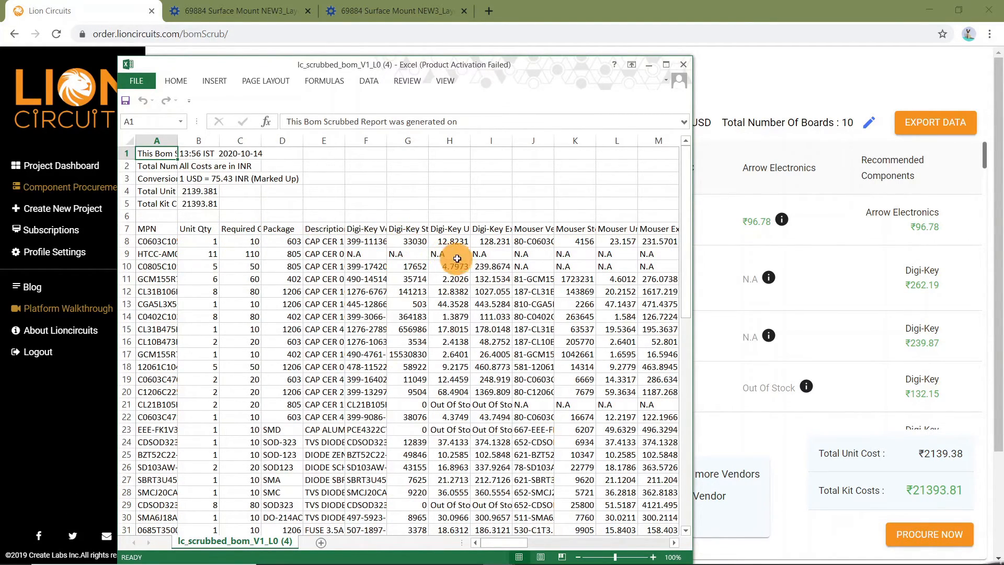
Review the exported spreadsheet's vendor columns and total cost cells, then close both spreadsheet windows
scroll(459, 259, right, 6)
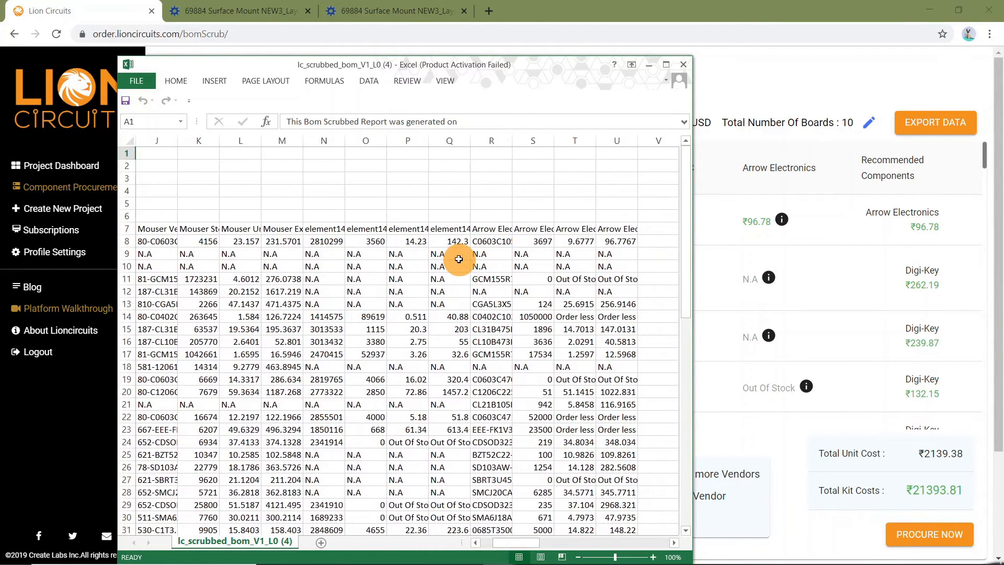
scroll(458, 259, right, 6)
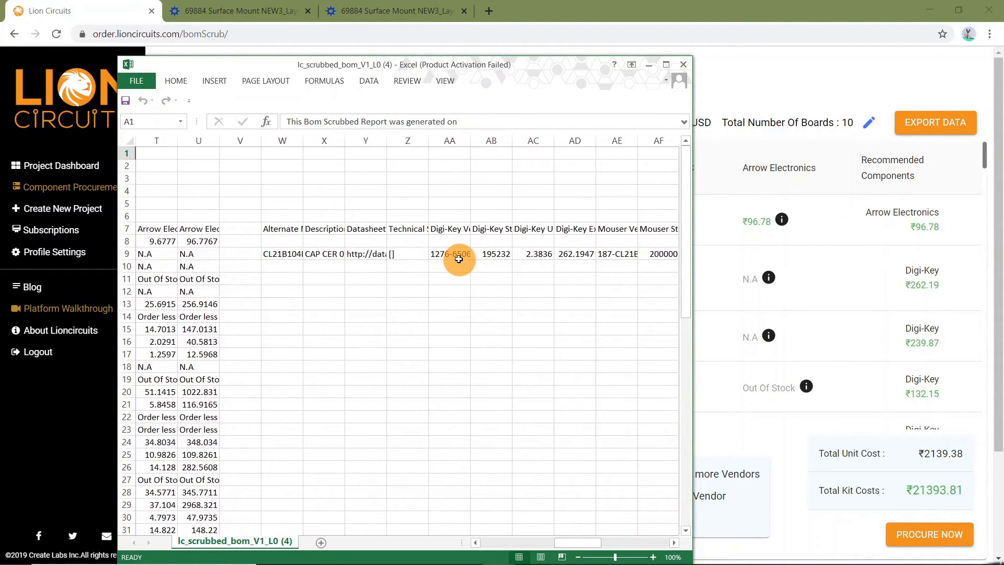
scroll(459, 259, right, 4)
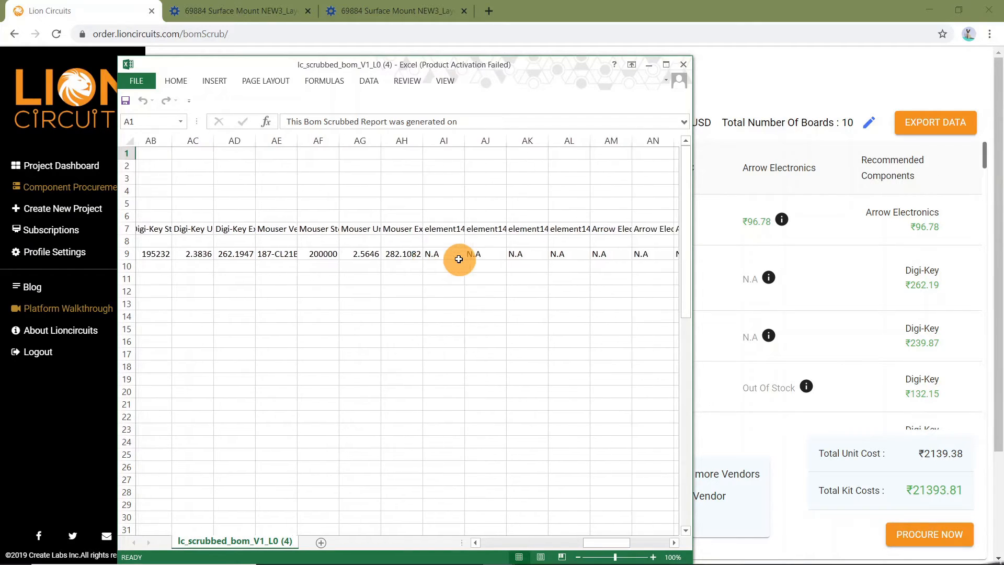
scroll(458, 260, right, 2)
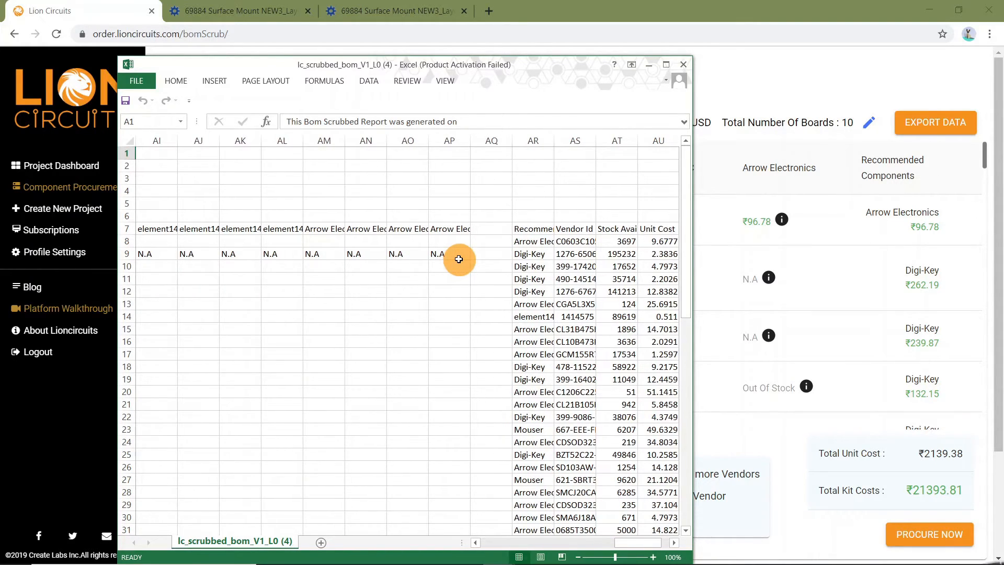
scroll(458, 259, right, 2)
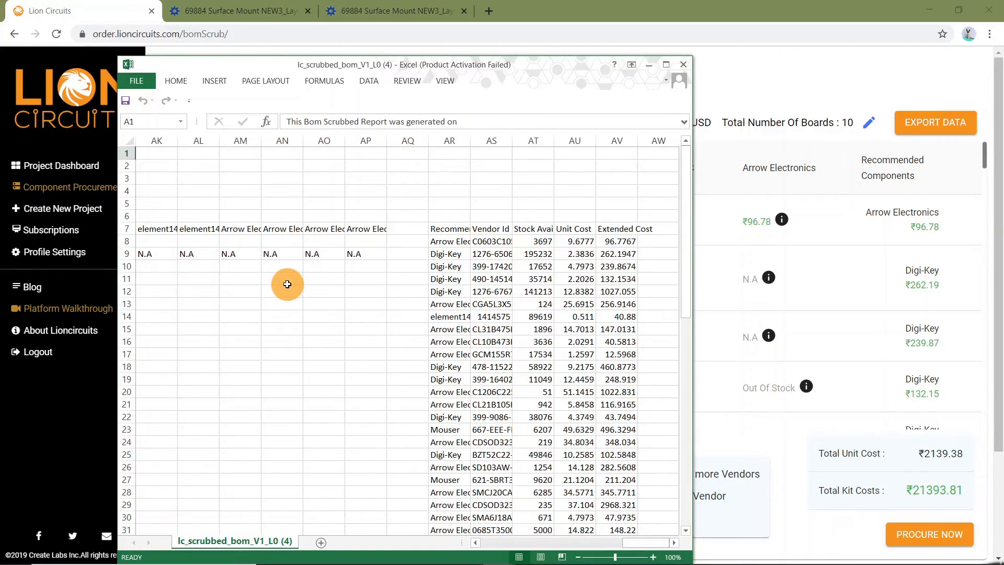
scroll(288, 284, left, 10)
scroll(287, 284, left, 6)
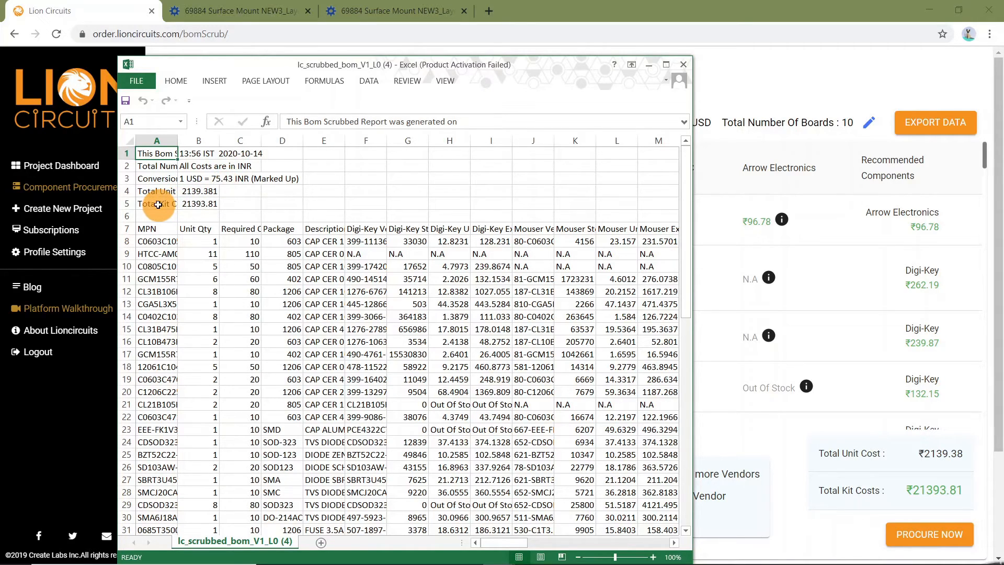
click(201, 207)
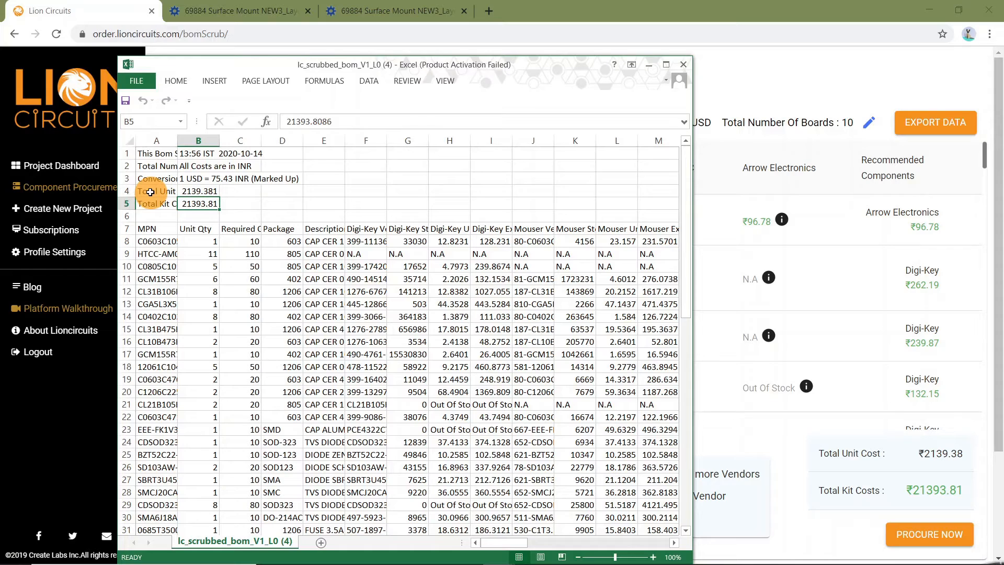
click(198, 191)
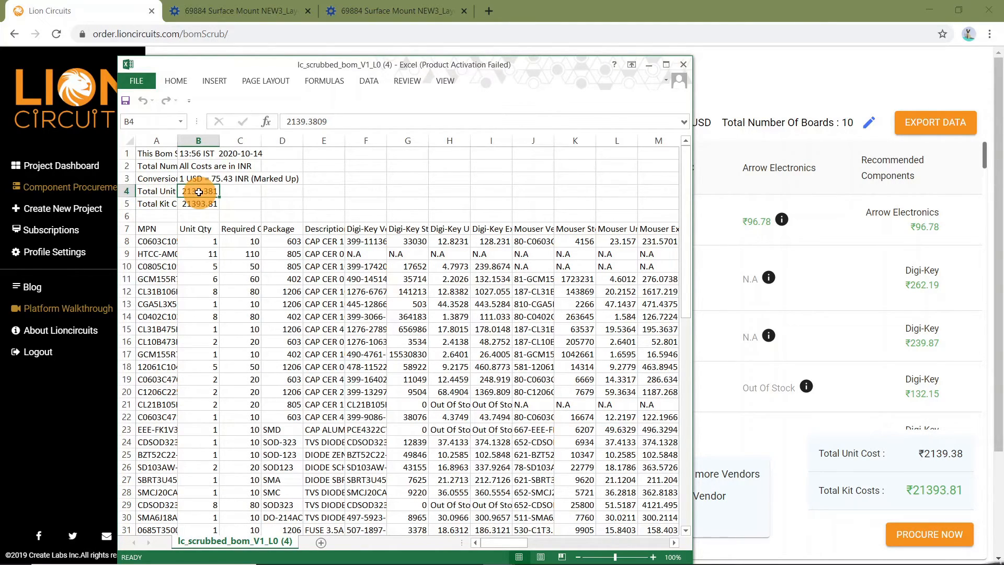
click(684, 65)
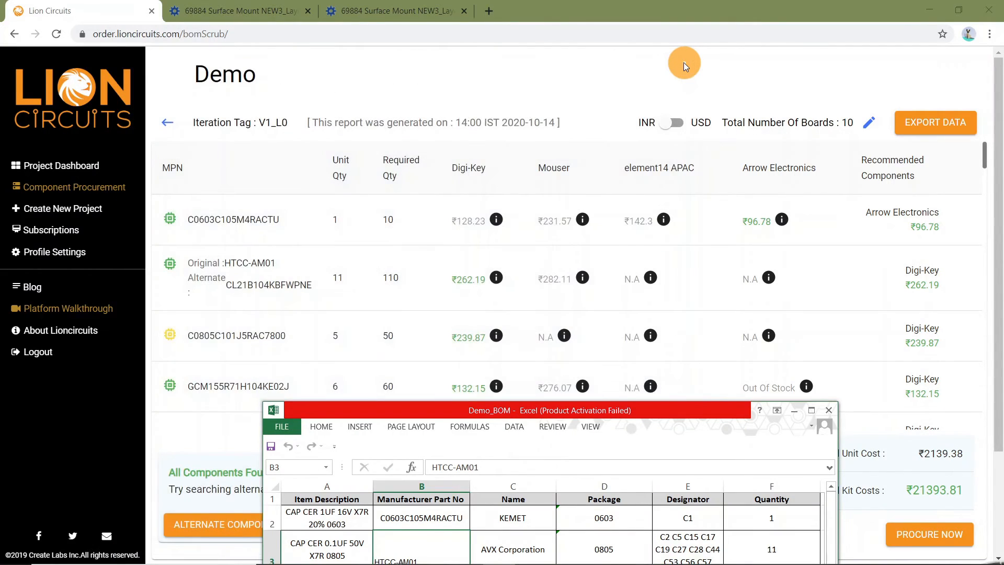
click(829, 407)
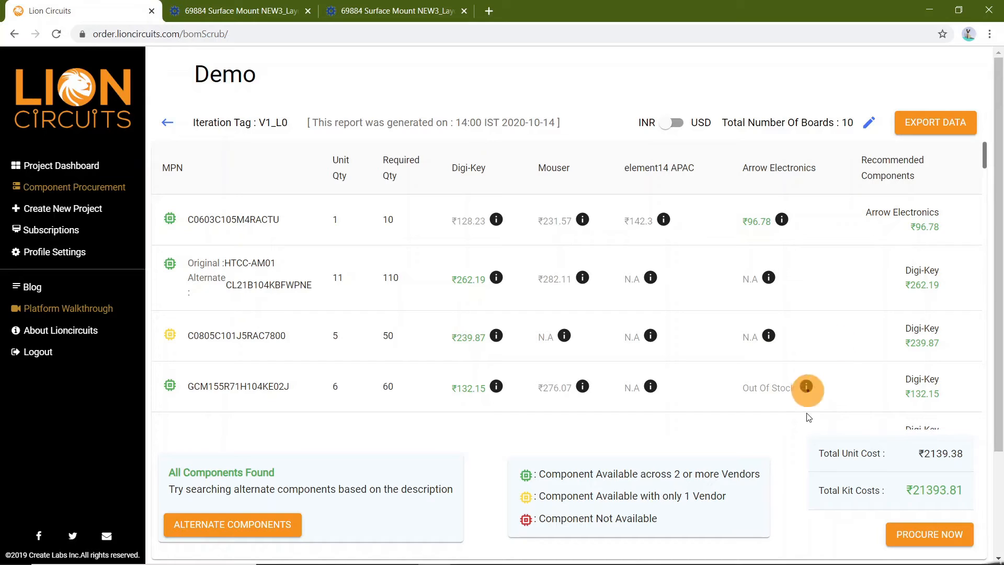
Request procurement of the scrubbed BOM and close the confirmation dialog
scroll(808, 494, down, 3)
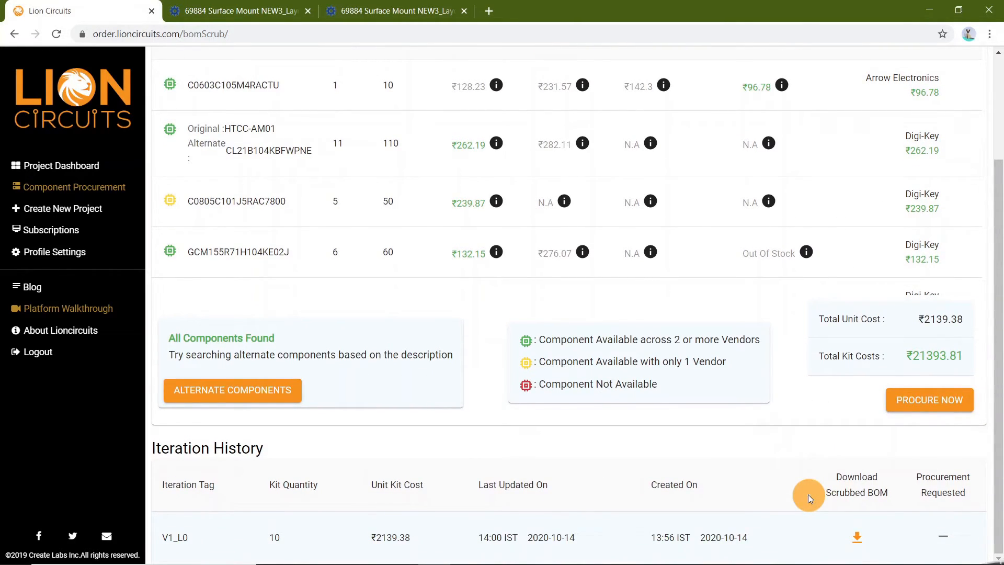
click(944, 402)
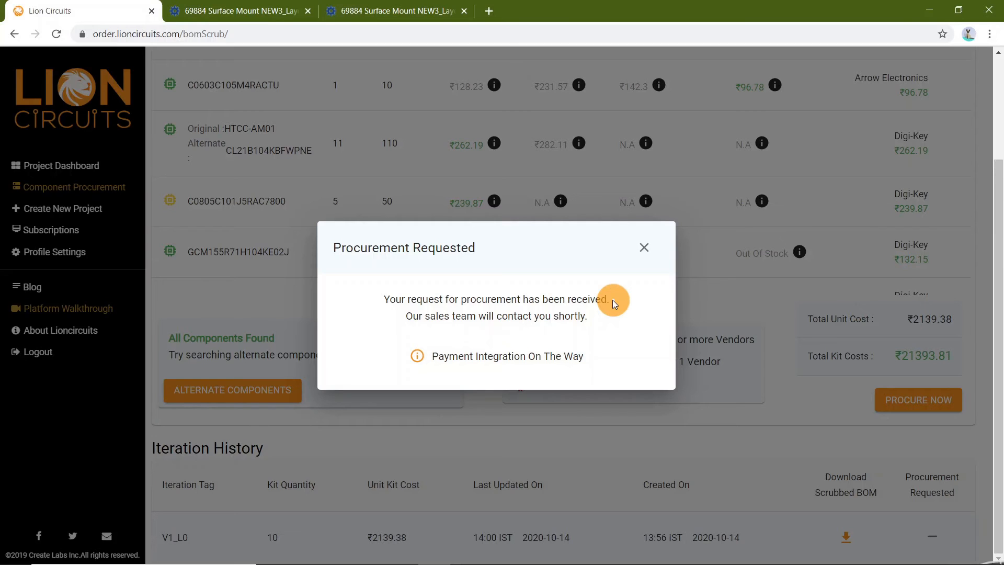
click(645, 246)
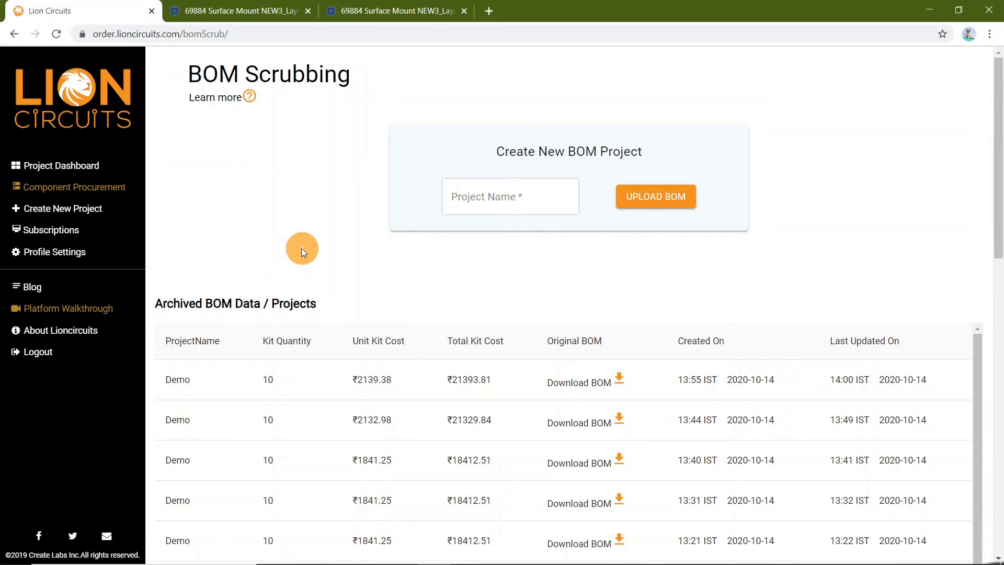
Open the latest archived Demo project, review its component report, and return to the BOM Scrubbing page
click(183, 385)
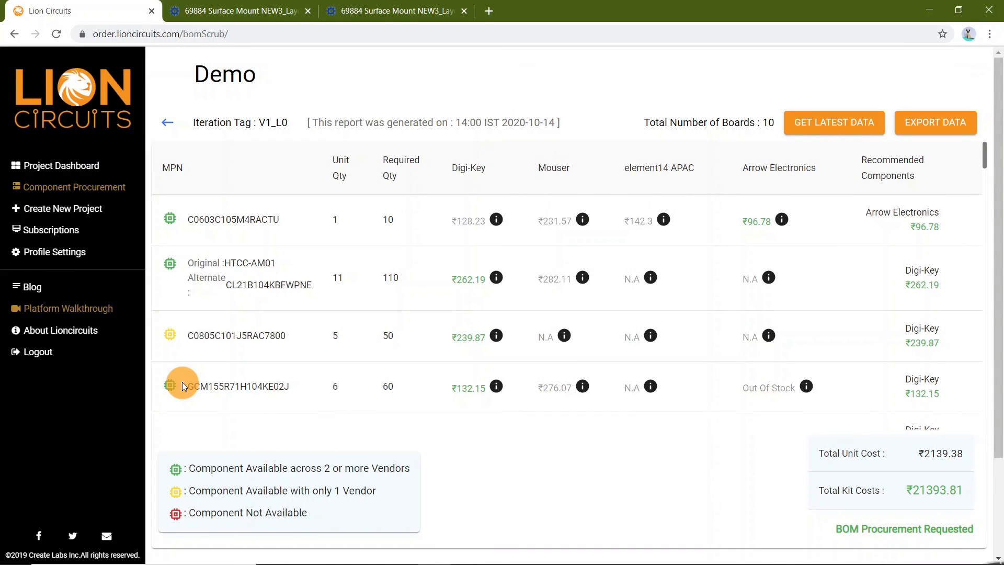
mouse_move(642, 381)
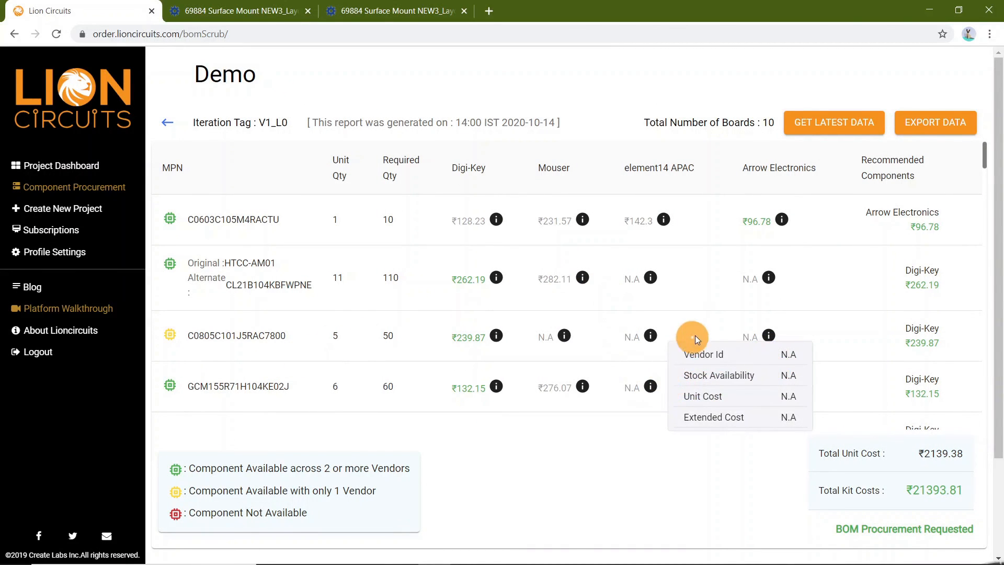
scroll(720, 313, down, 5)
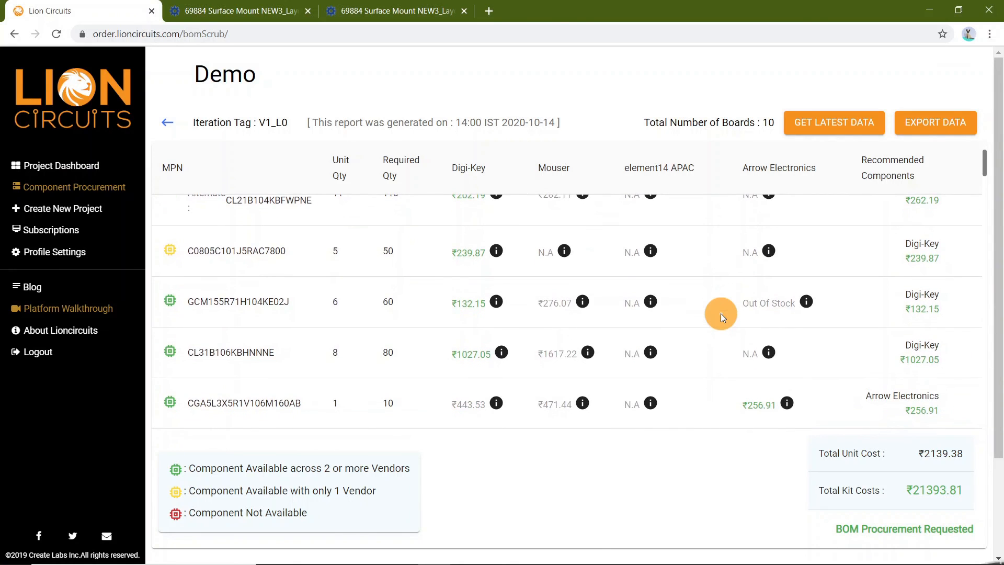
scroll(720, 313, up, 5)
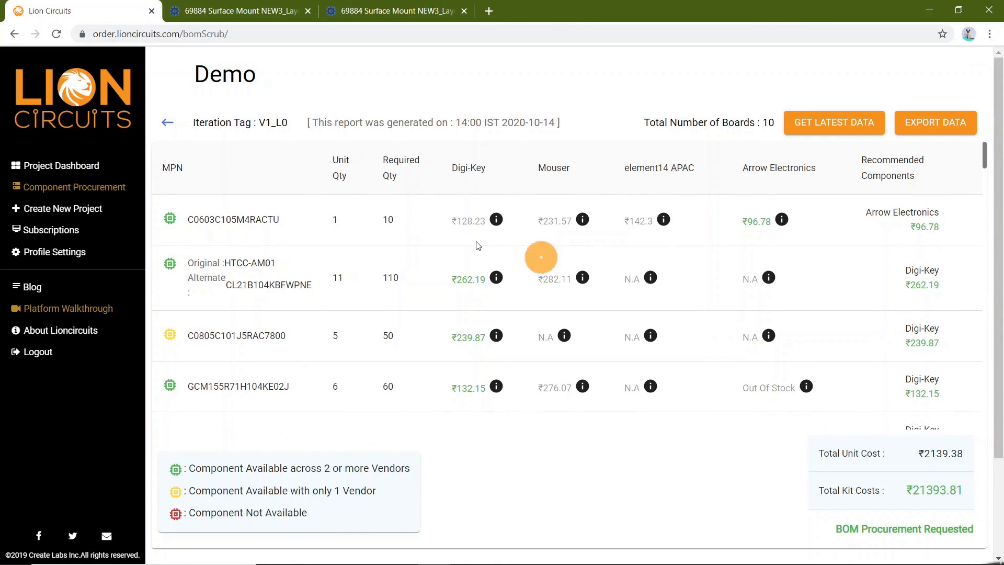
click(173, 121)
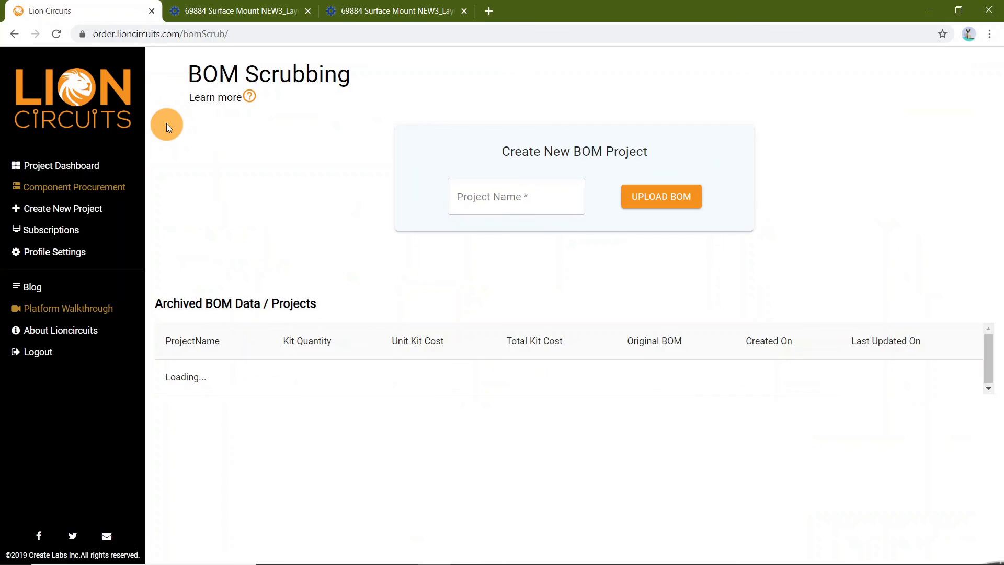